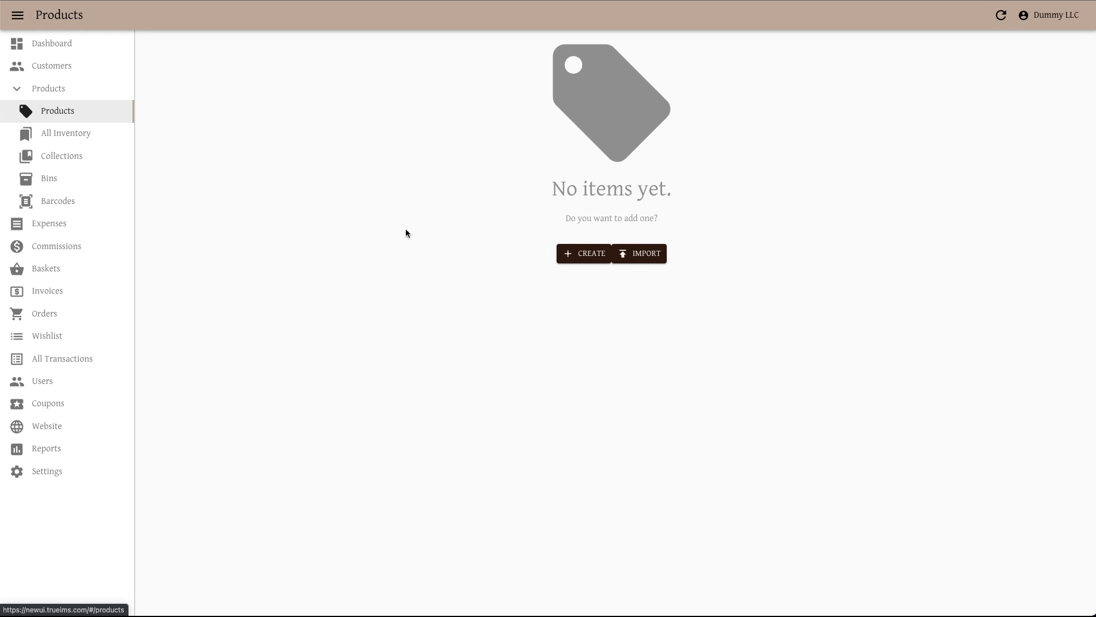
Start creating a new product, and switch its option to stay off the website on and back off.
{"action": "left_click", "coordinate": [564, 255]}
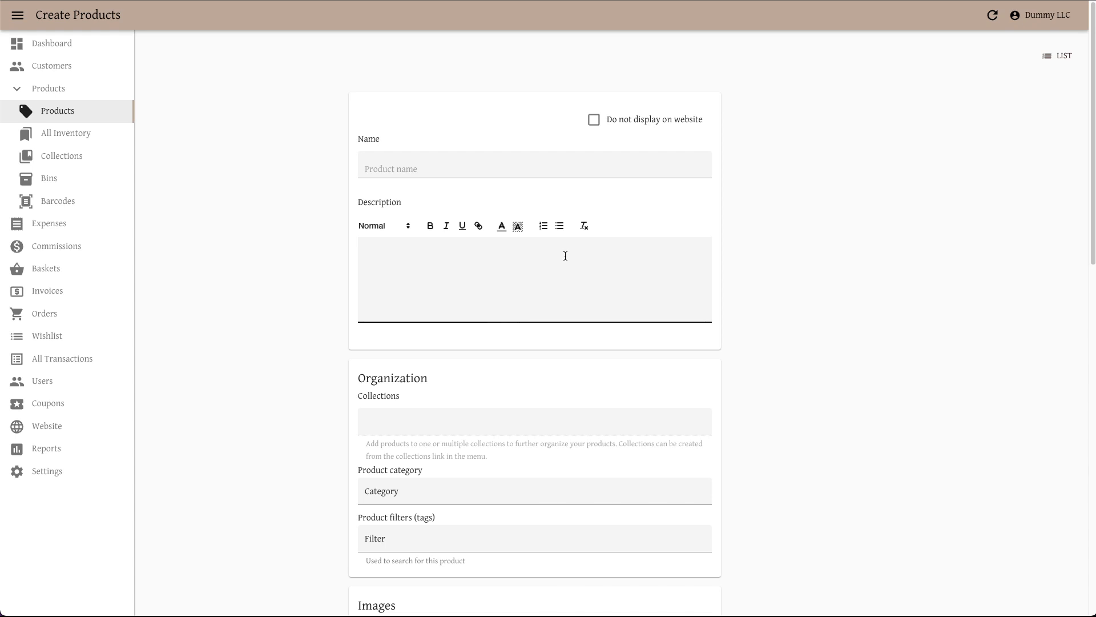
{"action": "left_click", "coordinate": [594, 121]}
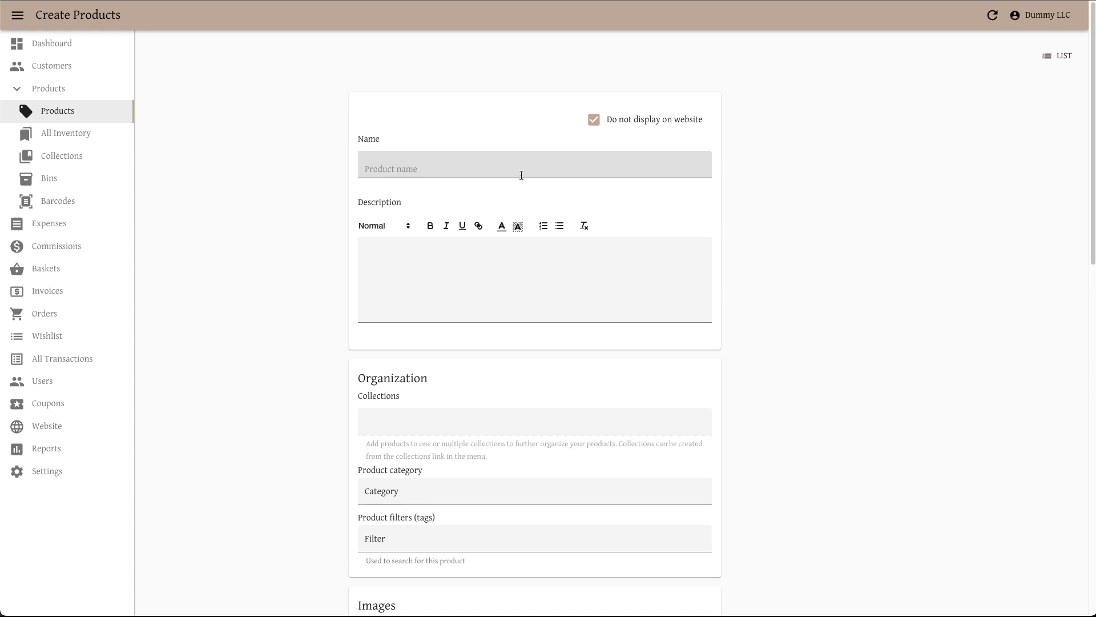
{"action": "left_click", "coordinate": [612, 124]}
Add the filter tags Red, Silver and Long to the product's organization settings.
{"action": "scroll", "coordinate": [478, 186], "scroll_direction": "down", "scroll_amount": 3}
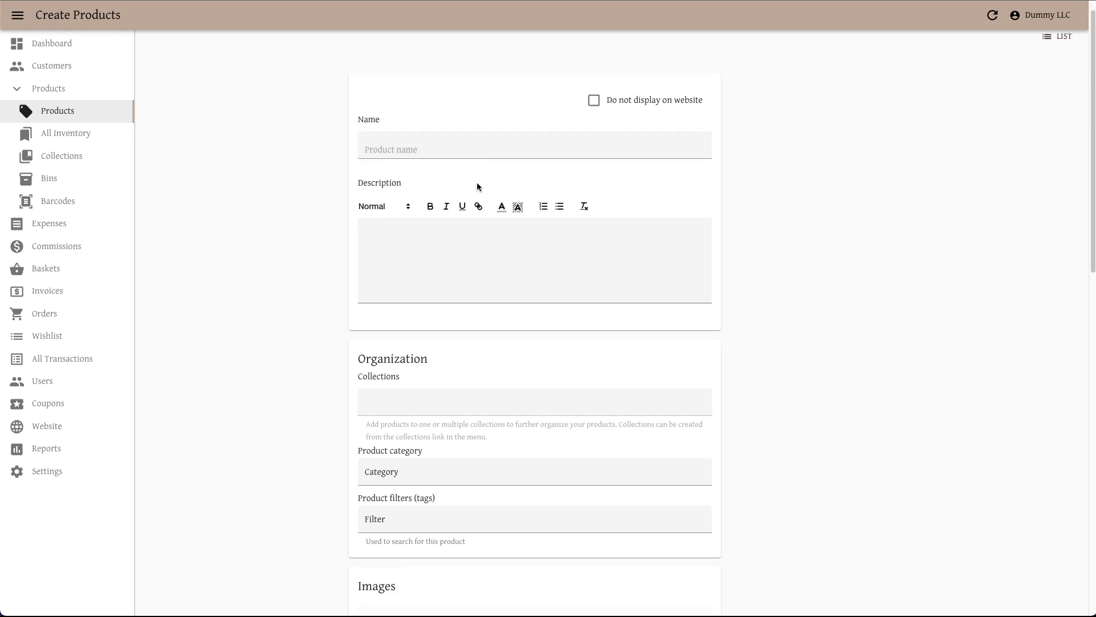
{"action": "scroll", "coordinate": [477, 186], "scroll_direction": "down", "scroll_amount": 2}
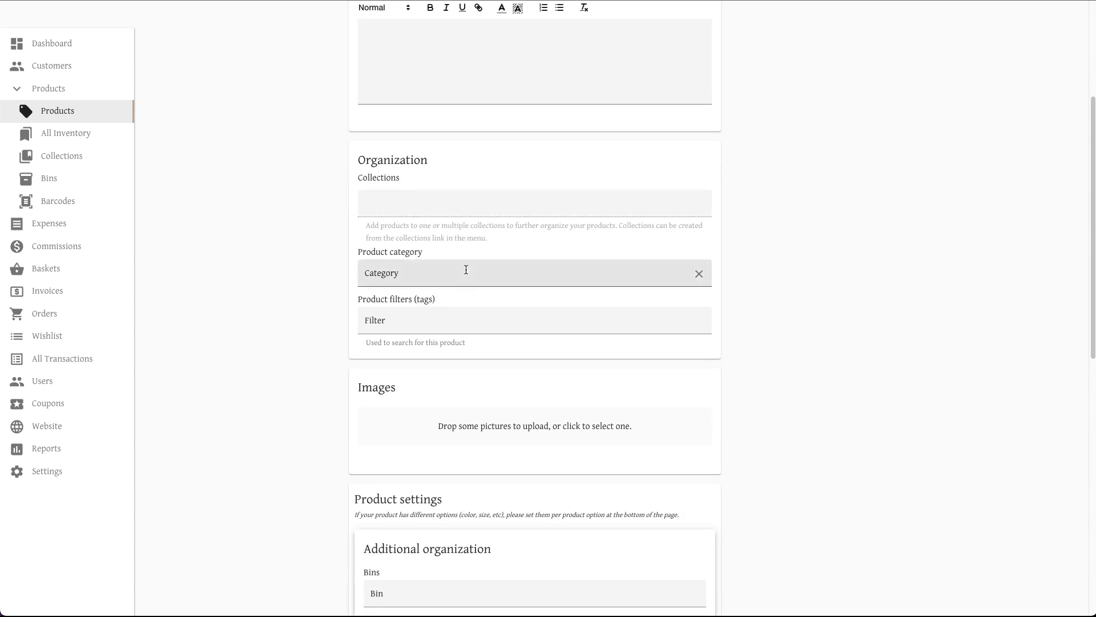
{"action": "left_click", "coordinate": [408, 326]}
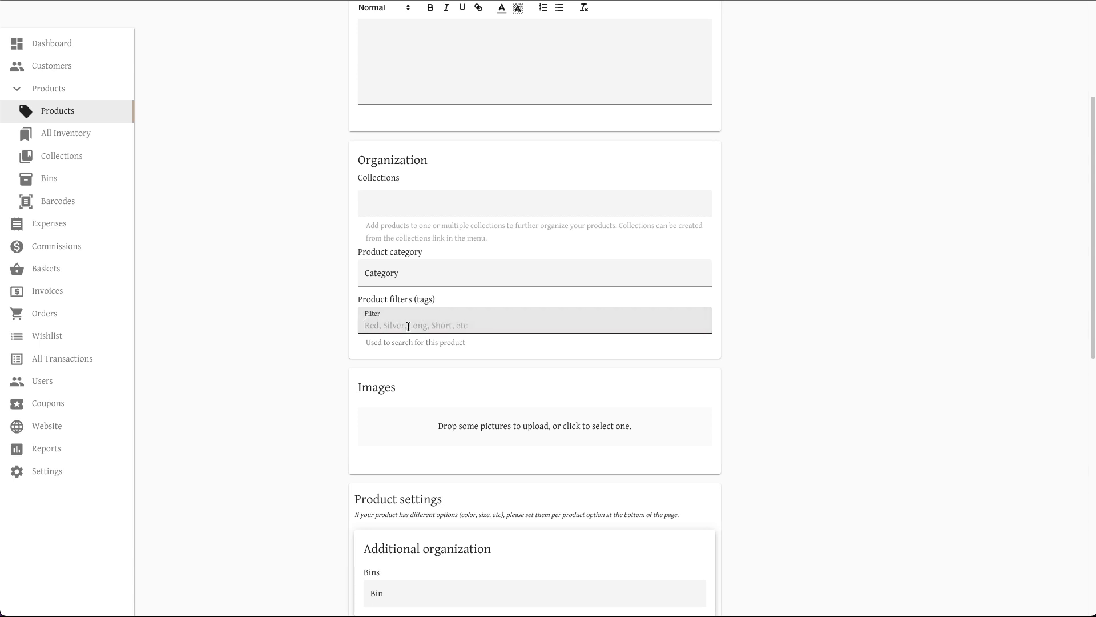
{"action": "type", "text": "Red"}
{"action": "key", "text": "Return"}
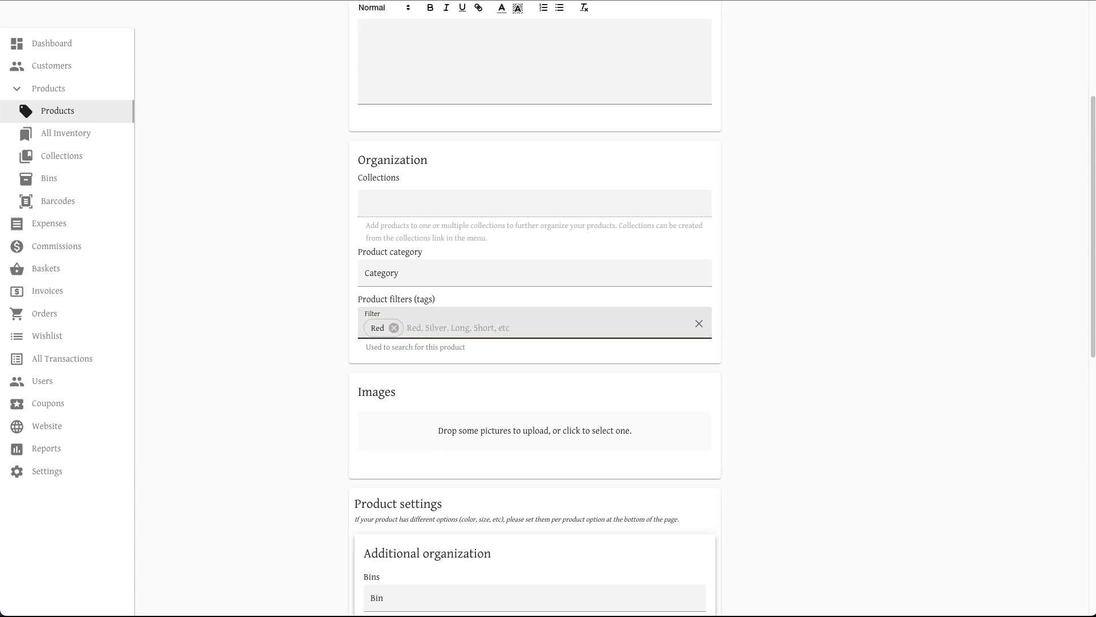
{"action": "type", "text": "B"}
{"action": "key", "text": "BackSpace"}
{"action": "type", "text": "Silver"}
{"action": "key", "text": "Return"}
{"action": "type", "text": "Long"}
{"action": "key", "text": "Return"}
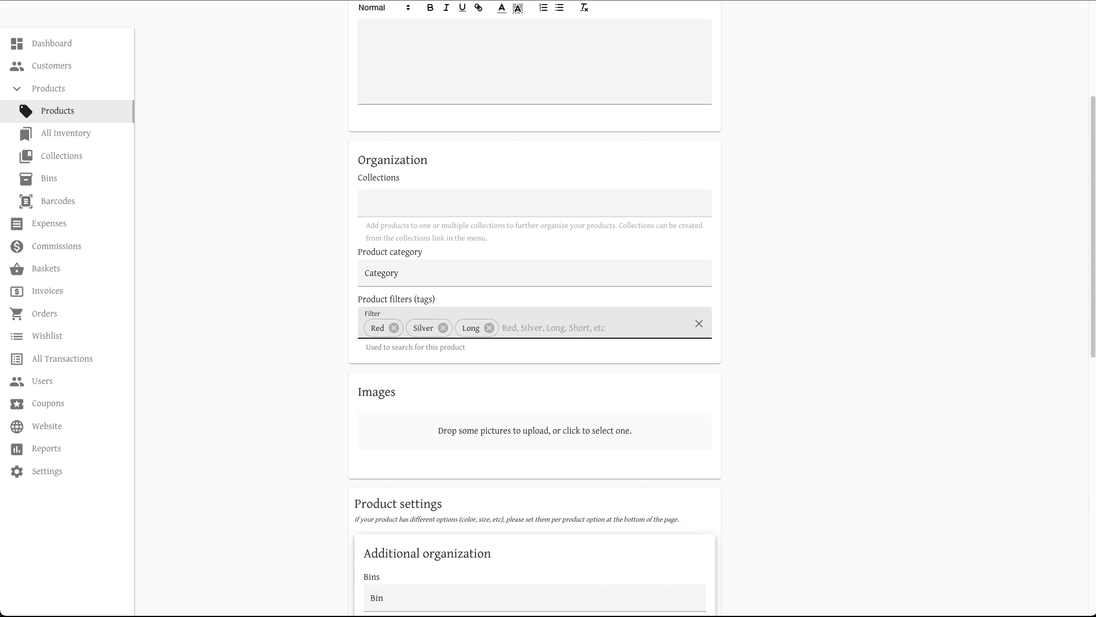
Set the product to charge no tax, skip quantity tracking, count as virtual and have multiple options.
{"action": "scroll", "coordinate": [424, 325], "scroll_direction": "down", "scroll_amount": 5}
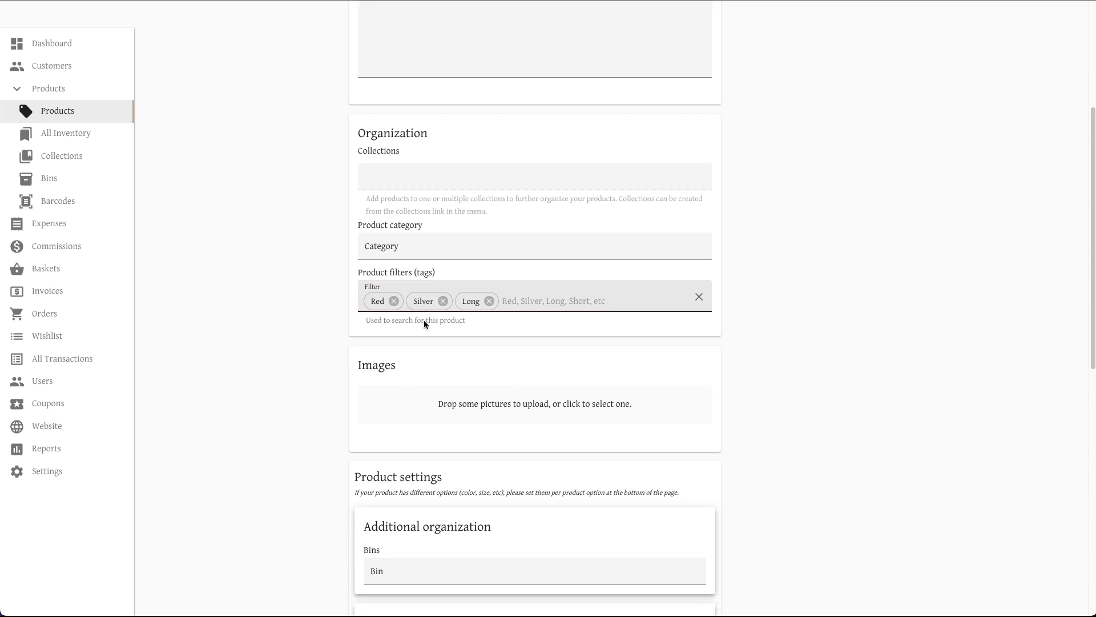
{"action": "scroll", "coordinate": [423, 327], "scroll_direction": "down", "scroll_amount": 5}
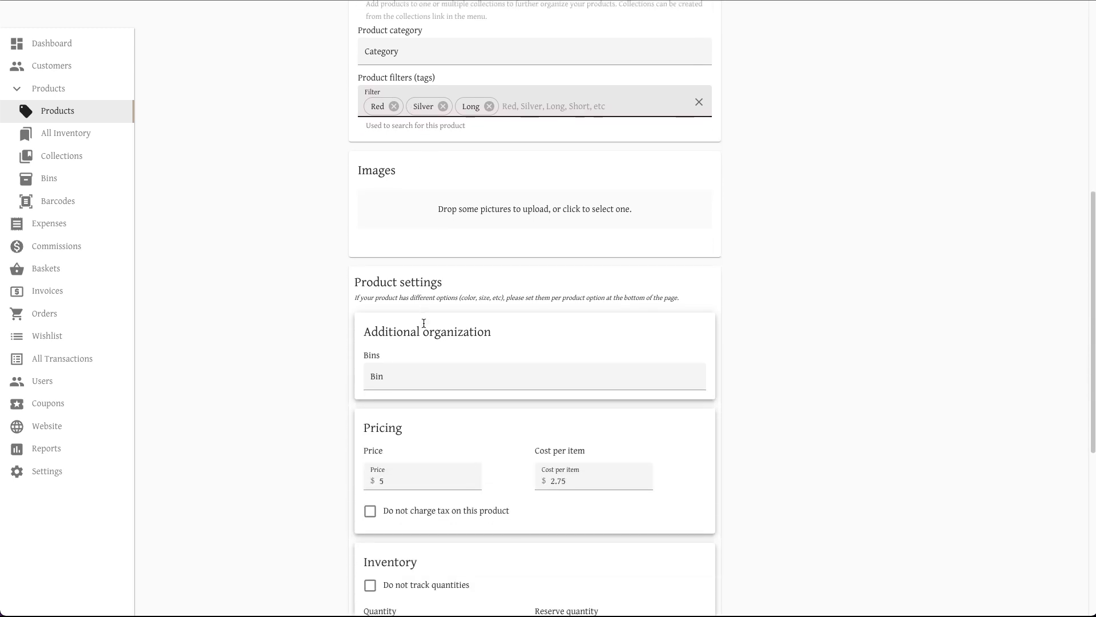
{"action": "scroll", "coordinate": [424, 326], "scroll_direction": "down", "scroll_amount": 2}
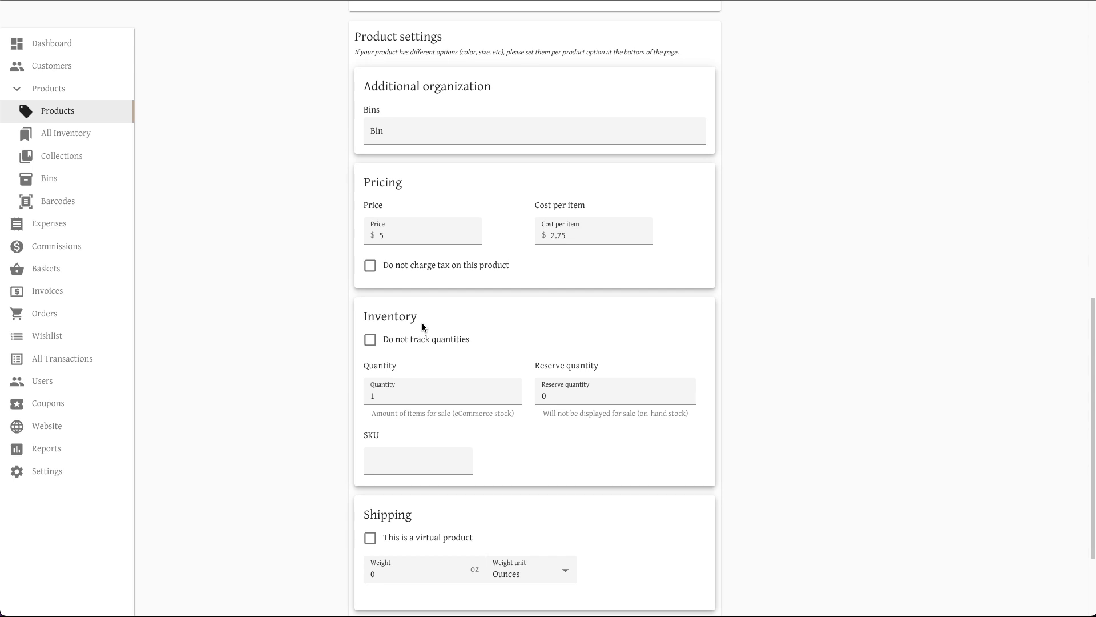
{"action": "left_click", "coordinate": [366, 268]}
{"action": "scroll", "coordinate": [360, 288], "scroll_direction": "down", "scroll_amount": 3}
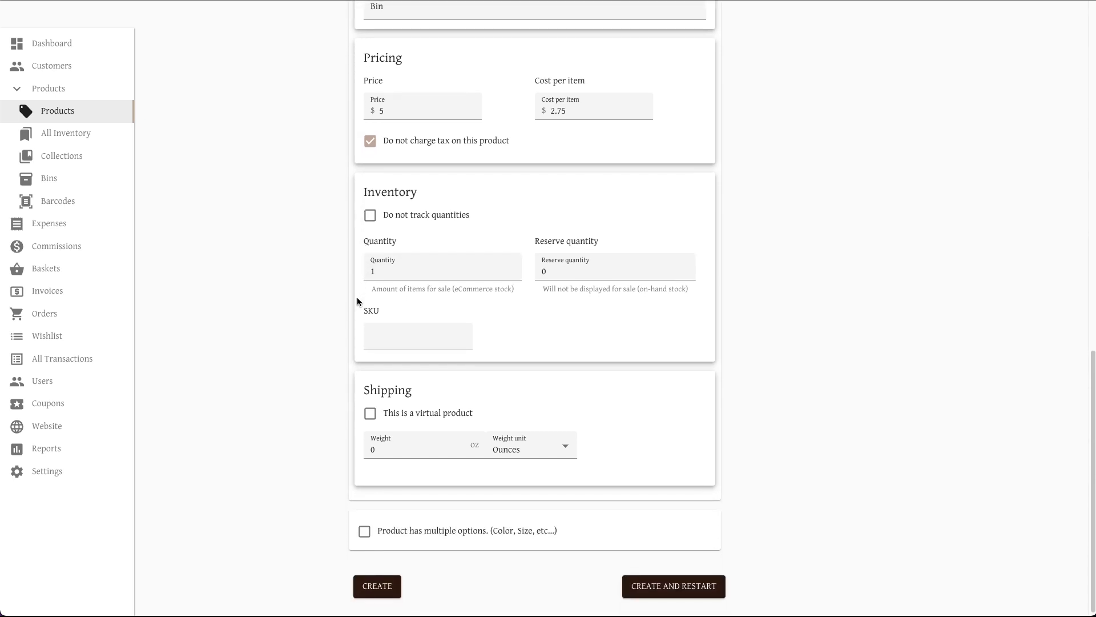
{"action": "left_click", "coordinate": [370, 216]}
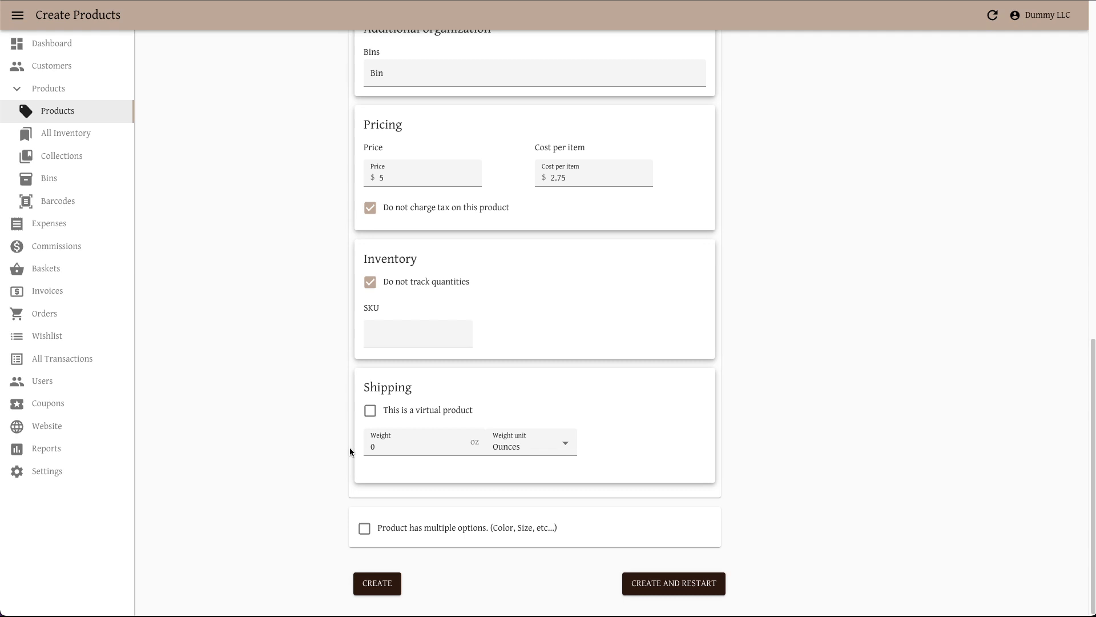
{"action": "left_click", "coordinate": [369, 410]}
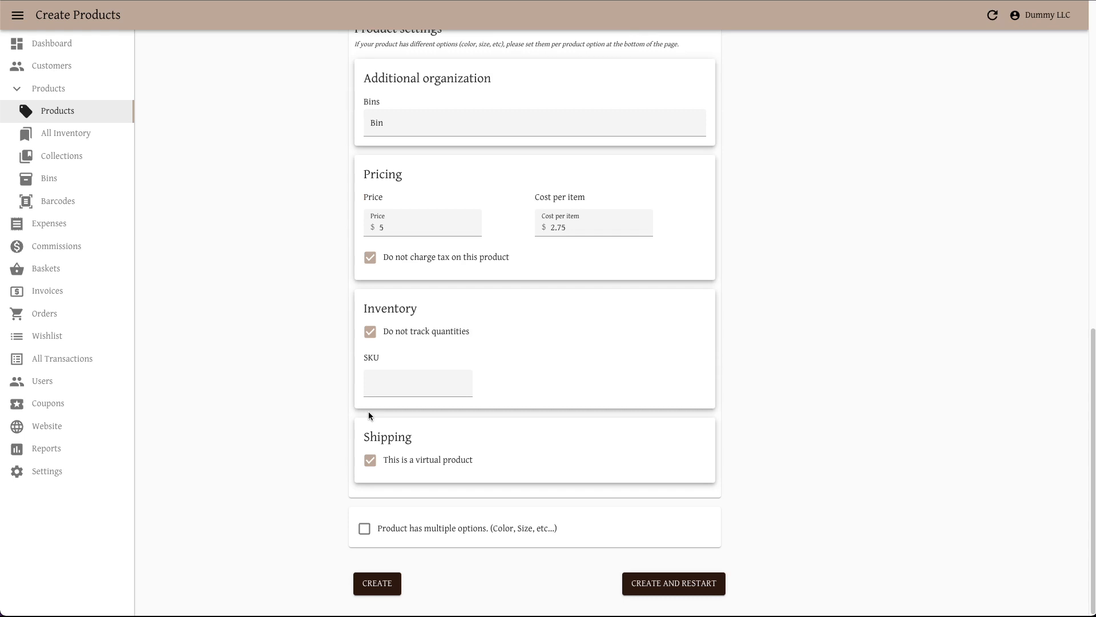
{"action": "left_click", "coordinate": [364, 528]}
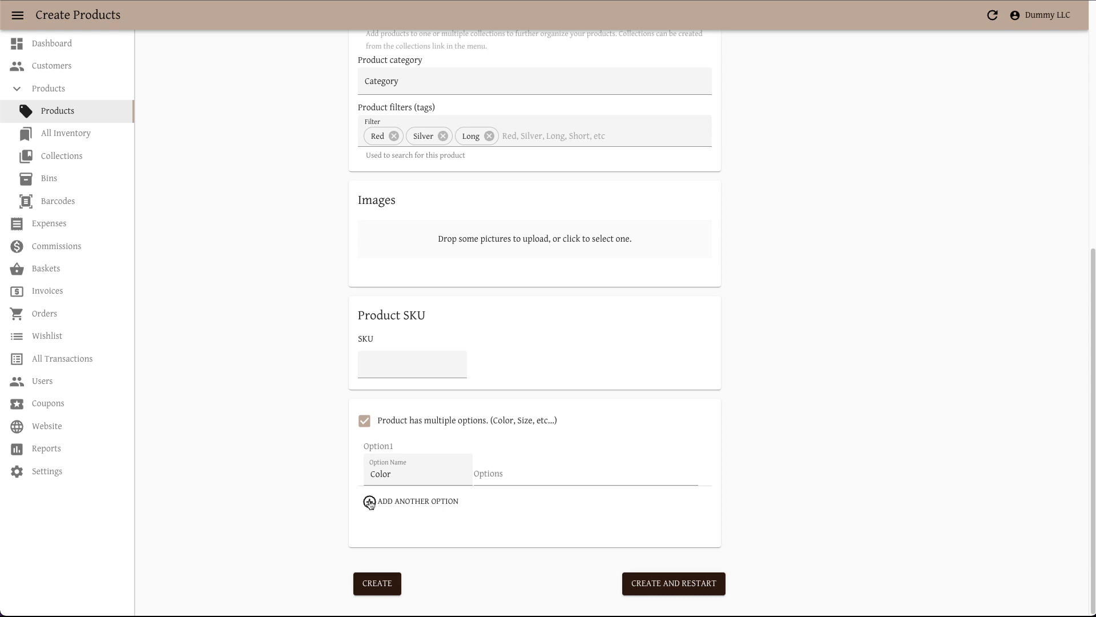
Name the product "Red T-Shirt".
{"action": "scroll", "coordinate": [399, 468], "scroll_direction": "up", "scroll_amount": 7}
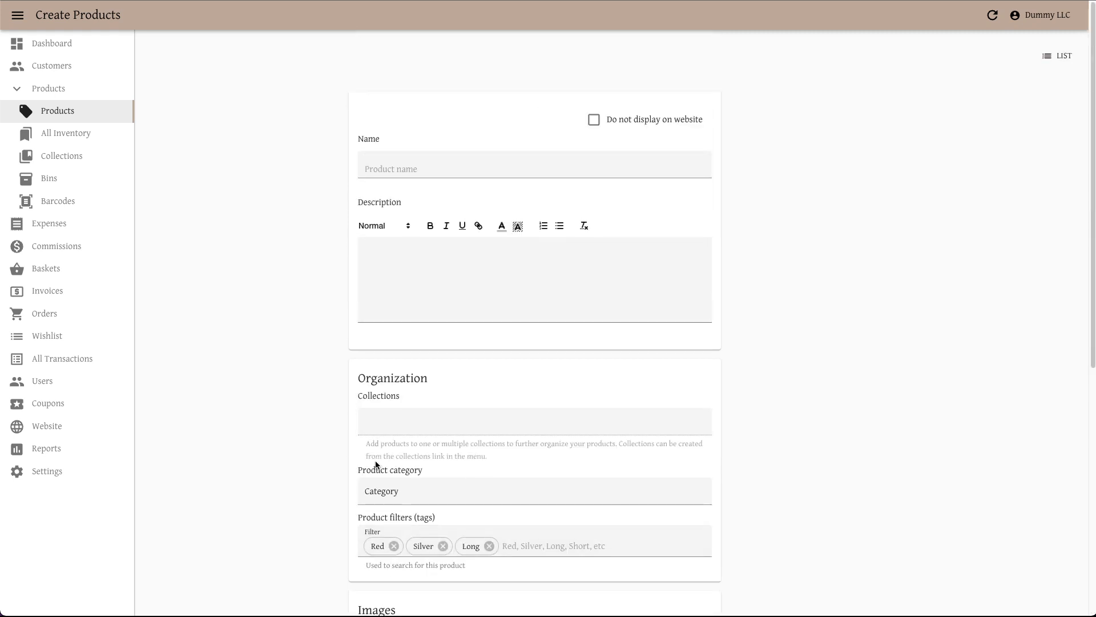
{"action": "left_click", "coordinate": [404, 169]}
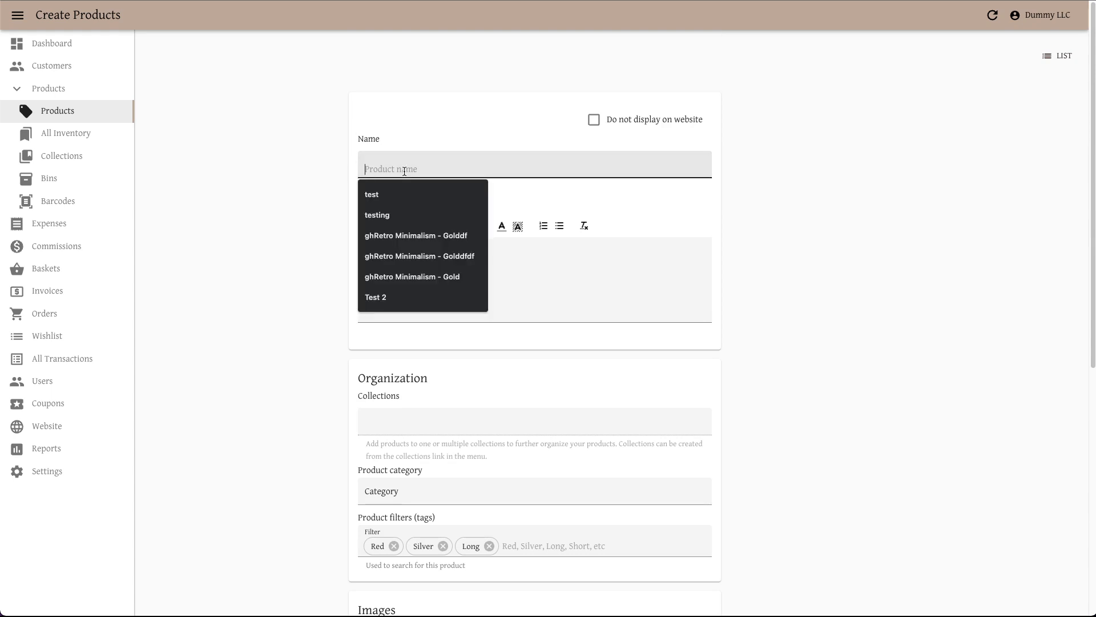
{"action": "type", "text": "Red T"}
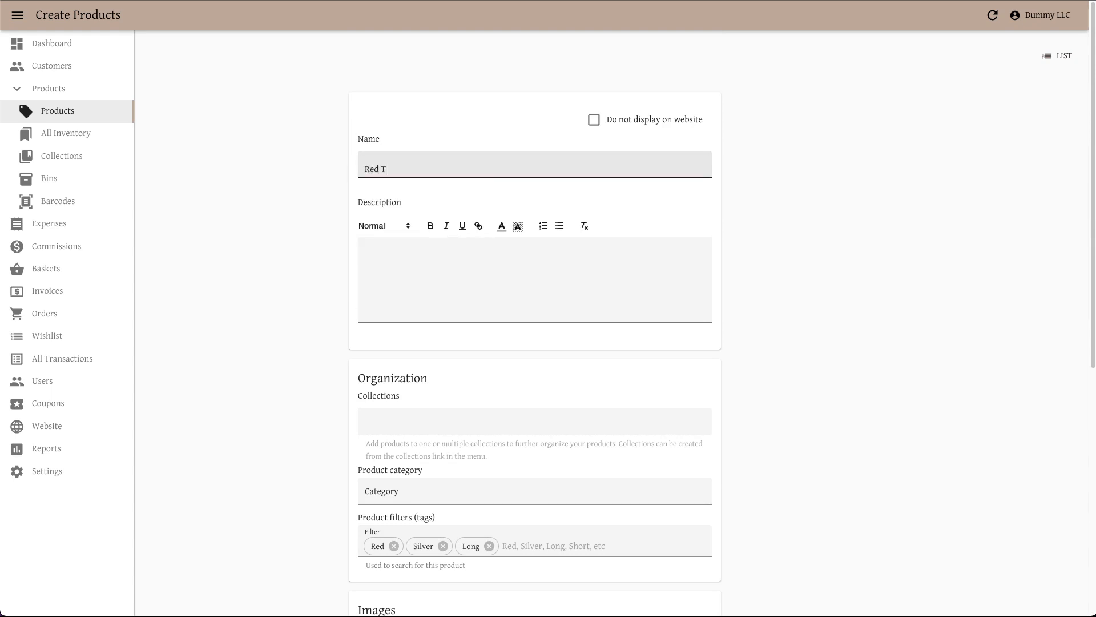
{"action": "type", "text": "shi"}
{"action": "key", "text": "BackSpace"}
{"action": "key", "text": "BackSpace"}
{"action": "key", "text": "BackSpace"}
{"action": "type", "text": "-Shirt"}
Add SM, M, Lg and XL as the values of the product's first option.
{"action": "scroll", "coordinate": [435, 306], "scroll_direction": "down", "scroll_amount": 1}
{"action": "scroll", "coordinate": [435, 307], "scroll_direction": "down", "scroll_amount": 7}
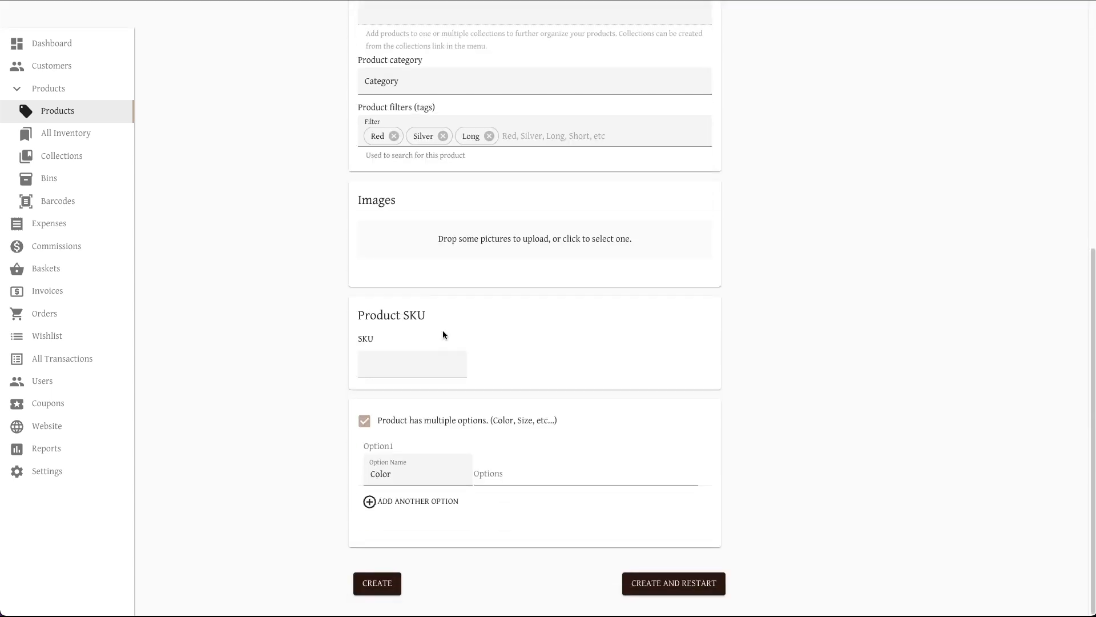
{"action": "left_click", "coordinate": [484, 473]}
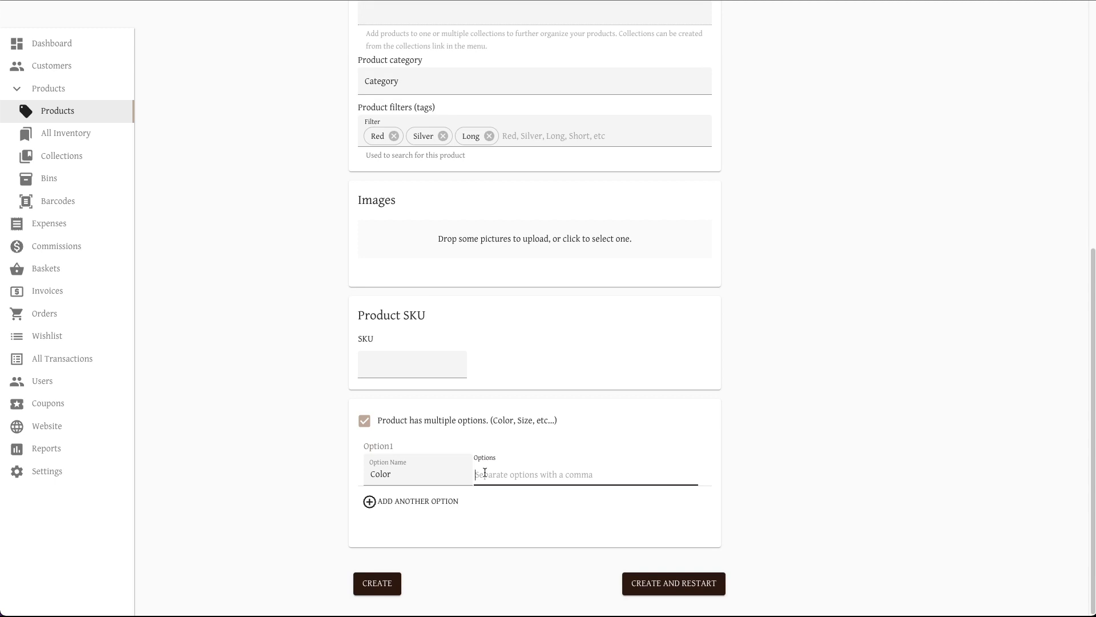
{"action": "type", "text": "SM"}
{"action": "key", "text": "Return"}
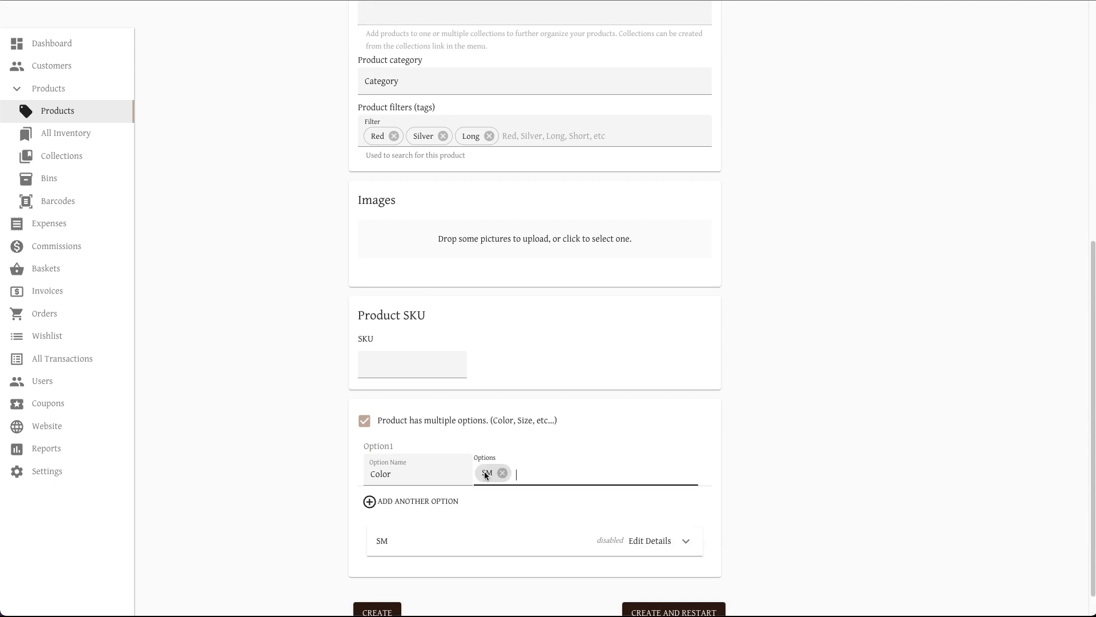
{"action": "type", "text": "M"}
{"action": "key", "text": "Return"}
{"action": "type", "text": "Lg"}
{"action": "key", "text": "Return"}
{"action": "type", "text": "XL"}
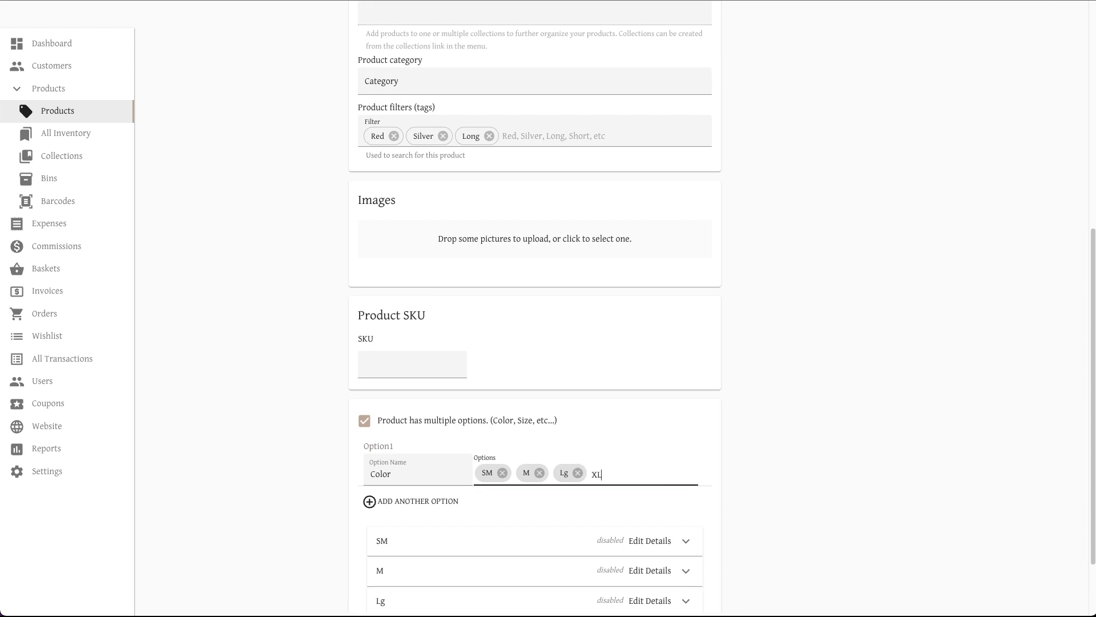
{"action": "key", "text": "Return"}
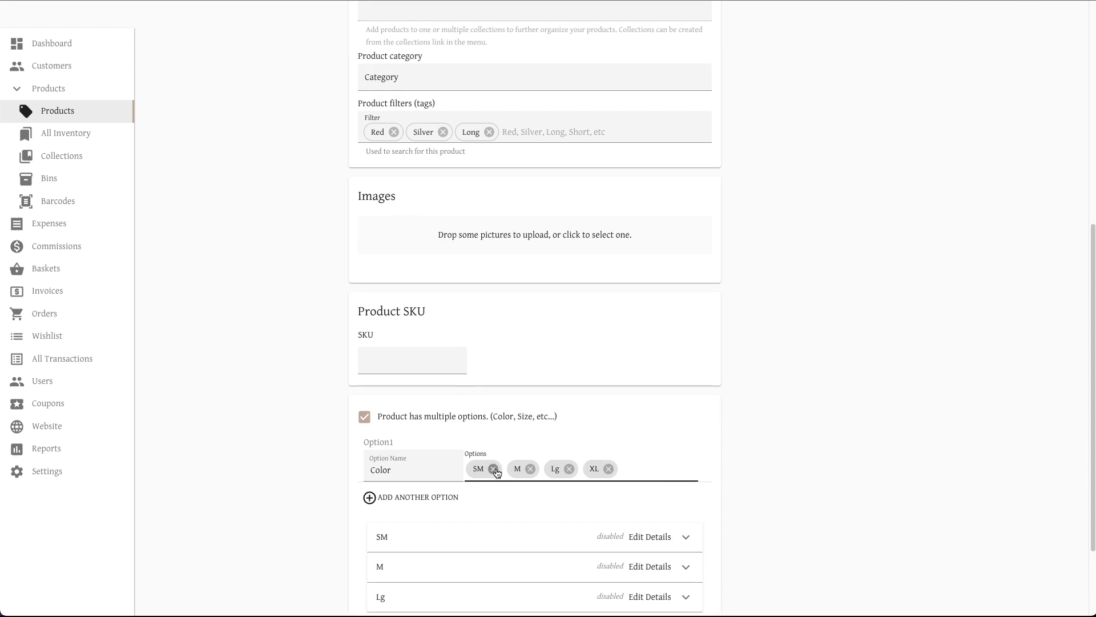
Rename the product's first option to Size.
{"action": "scroll", "coordinate": [496, 474], "scroll_direction": "down", "scroll_amount": 2}
{"action": "left_click", "coordinate": [425, 394]}
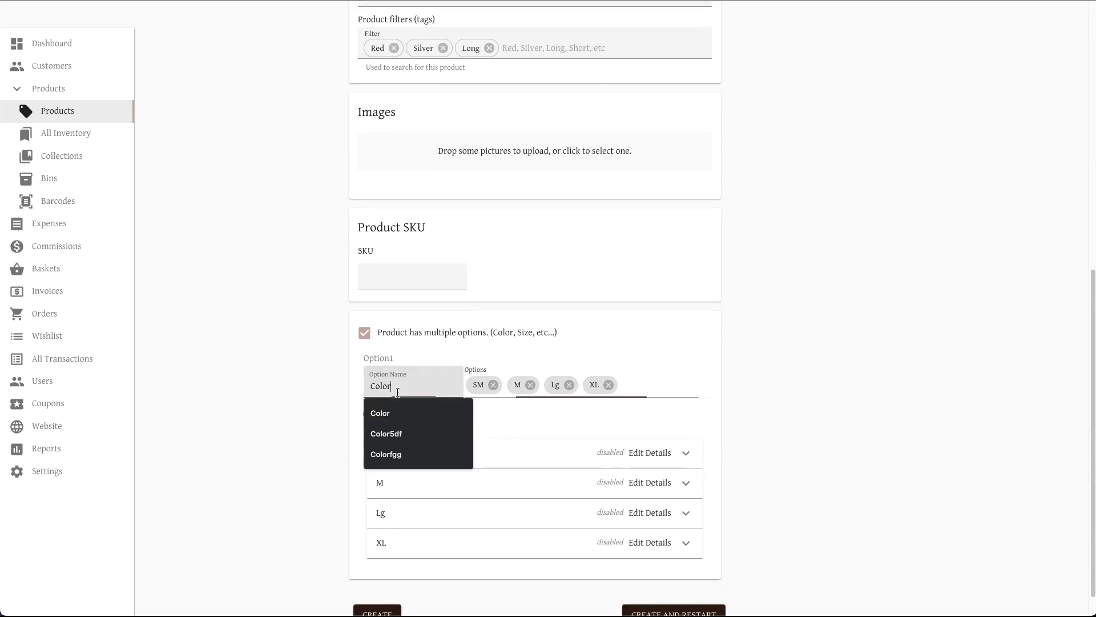
{"action": "double_click", "coordinate": [397, 391]}
{"action": "type", "text": "Length"}
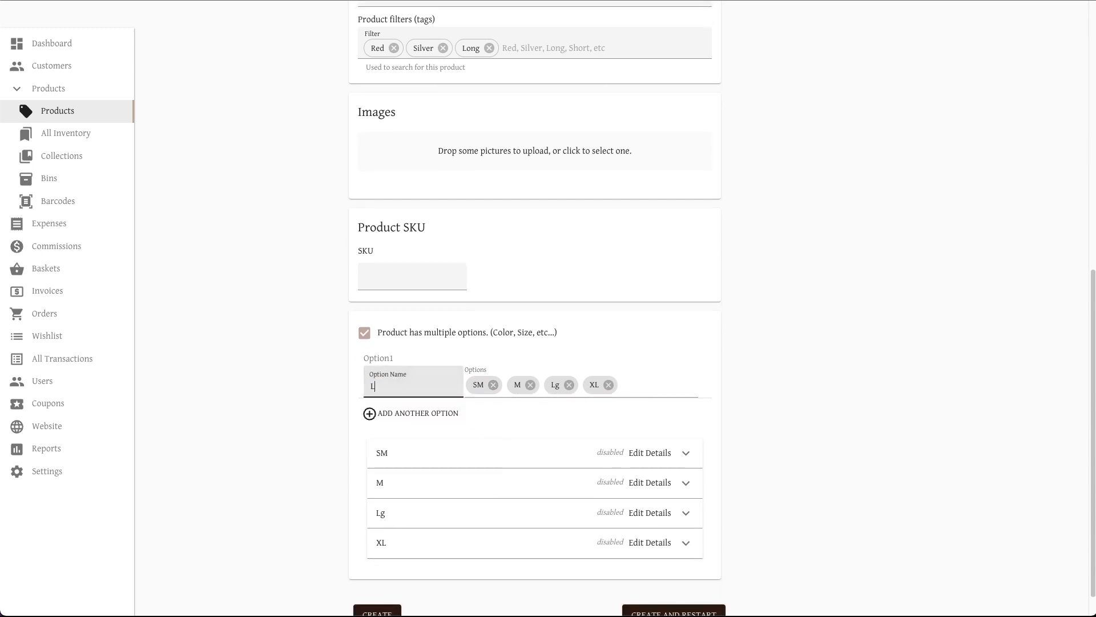
{"action": "key", "text": "BackSpace"}
{"action": "key", "text": "BackSpace"}
{"action": "key", "text": "BackSpace"}
{"action": "key", "text": "BackSpace"}
{"action": "key", "text": "BackSpace"}
{"action": "key", "text": "BackSpace"}
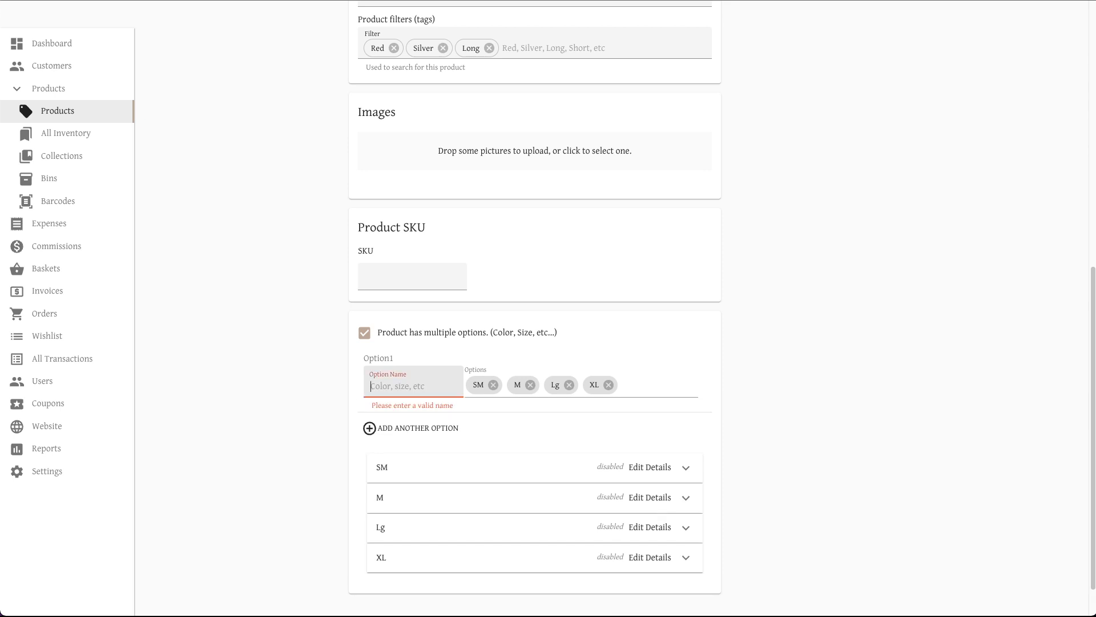
{"action": "type", "text": "Size"}
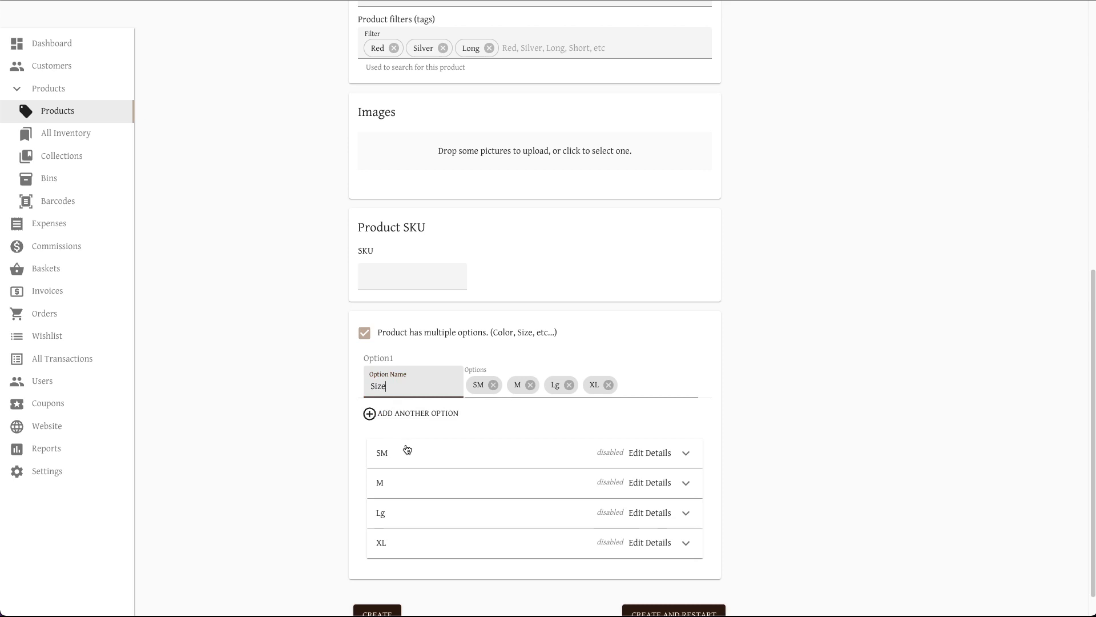
Enable the SM variation and set its price to $6 and its quantity to 5.
{"action": "left_click", "coordinate": [407, 452]}
{"action": "scroll", "coordinate": [392, 452], "scroll_direction": "down", "scroll_amount": 1}
{"action": "left_click", "coordinate": [383, 440]}
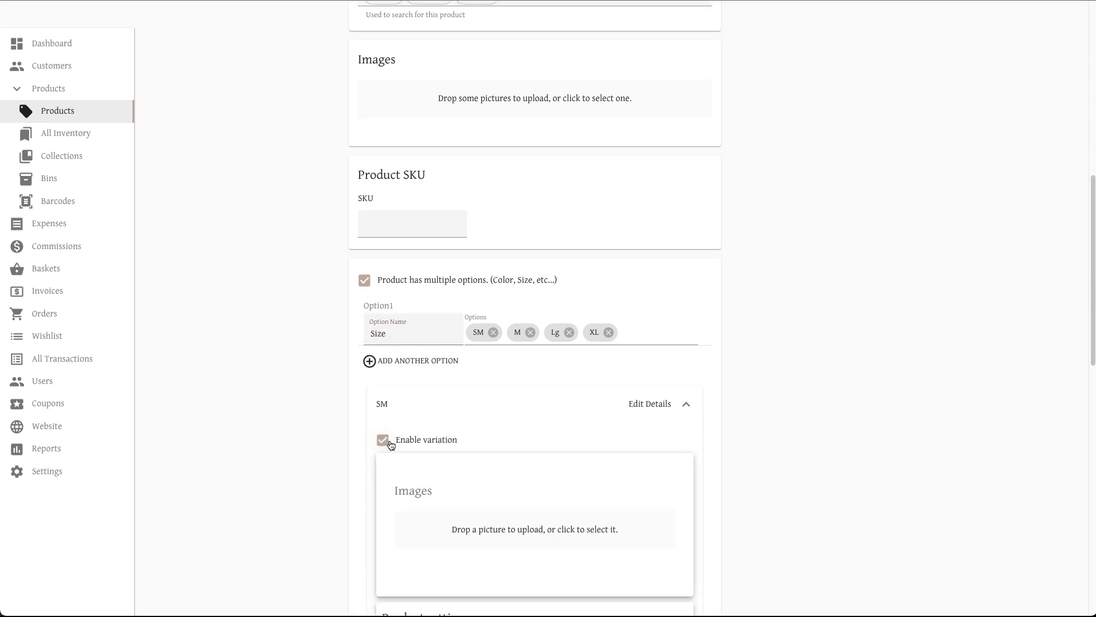
{"action": "scroll", "coordinate": [388, 445], "scroll_direction": "down", "scroll_amount": 7}
{"action": "scroll", "coordinate": [392, 445], "scroll_direction": "down", "scroll_amount": 1}
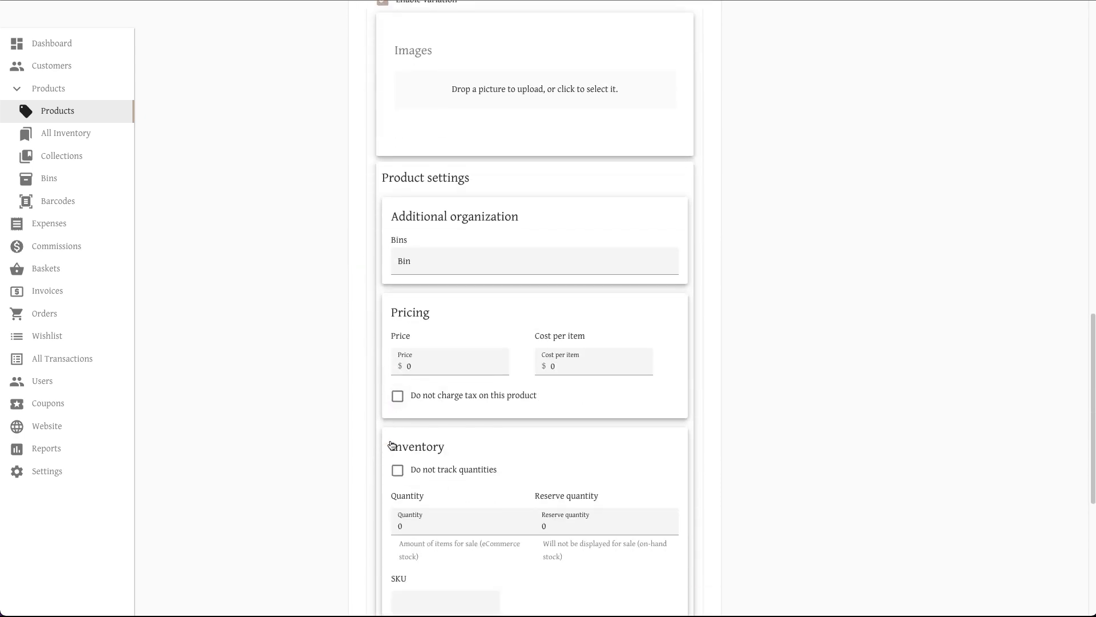
{"action": "left_click", "coordinate": [420, 361]}
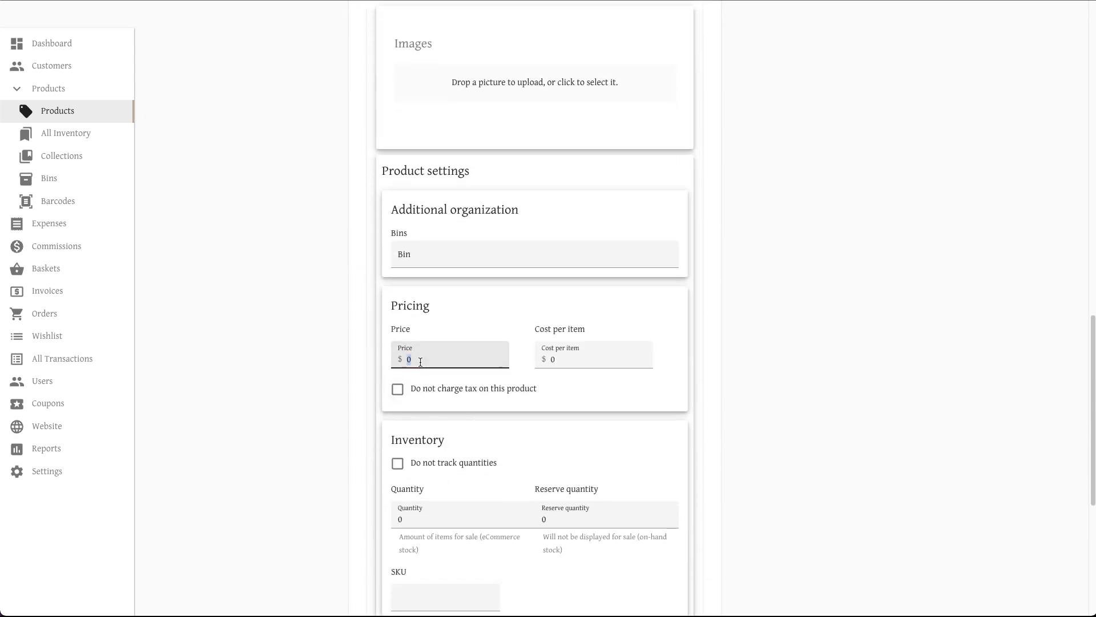
{"action": "type", "text": "6"}
{"action": "scroll", "coordinate": [403, 377], "scroll_direction": "down", "scroll_amount": 3}
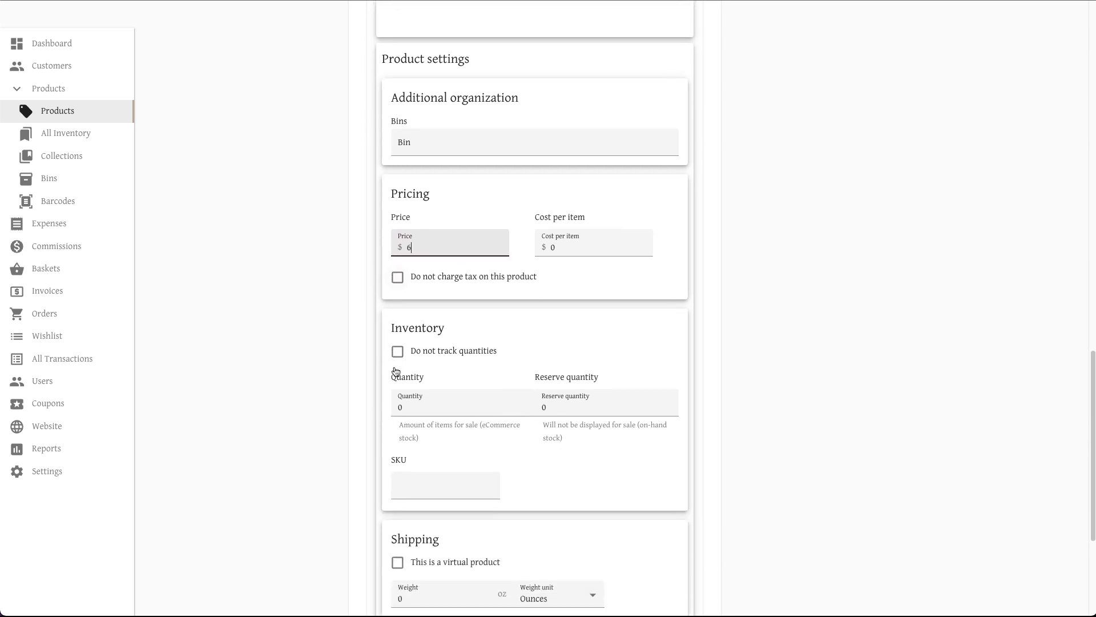
{"action": "left_click", "coordinate": [406, 384]}
{"action": "type", "text": "5"}
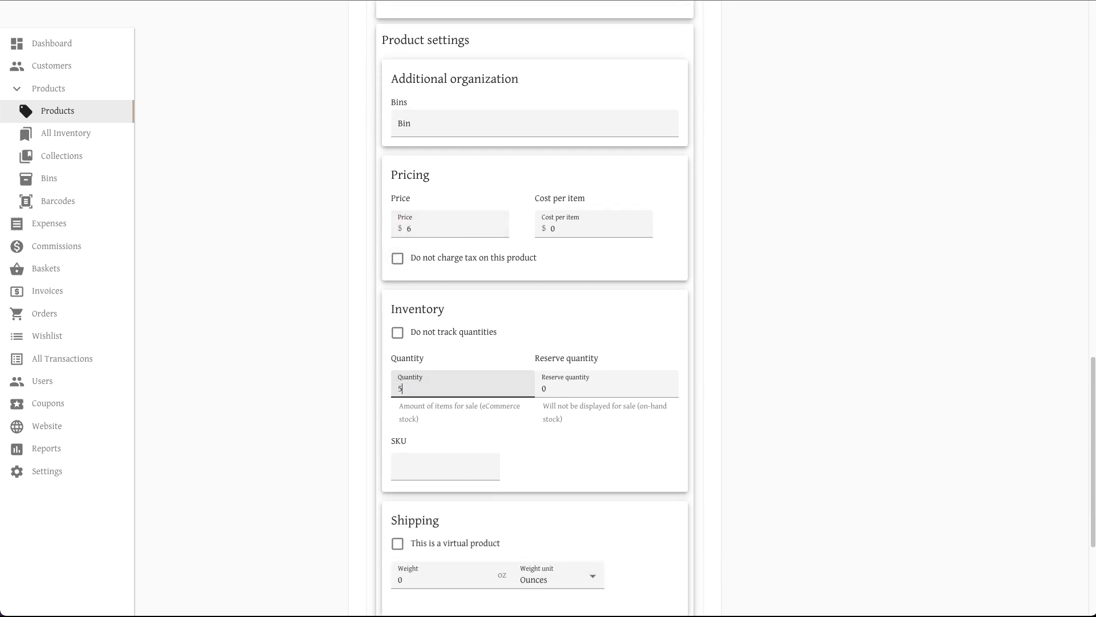
Enable the XL variation with a price of $10 and a quantity of 20, and create the product.
{"action": "scroll", "coordinate": [441, 404], "scroll_direction": "down", "scroll_amount": 5}
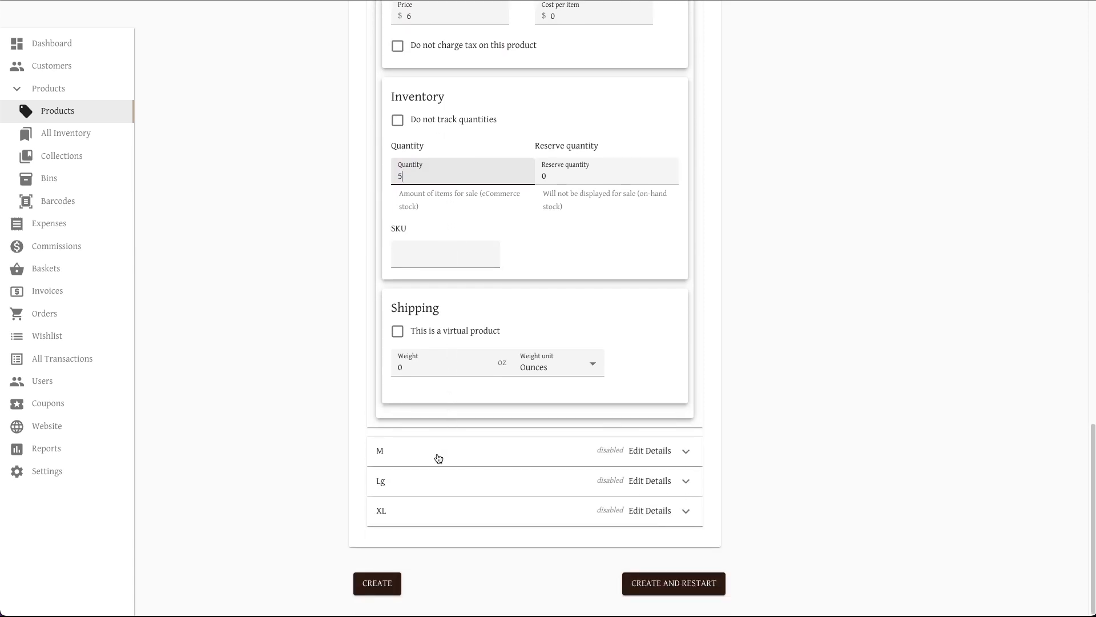
{"action": "left_click", "coordinate": [476, 512]}
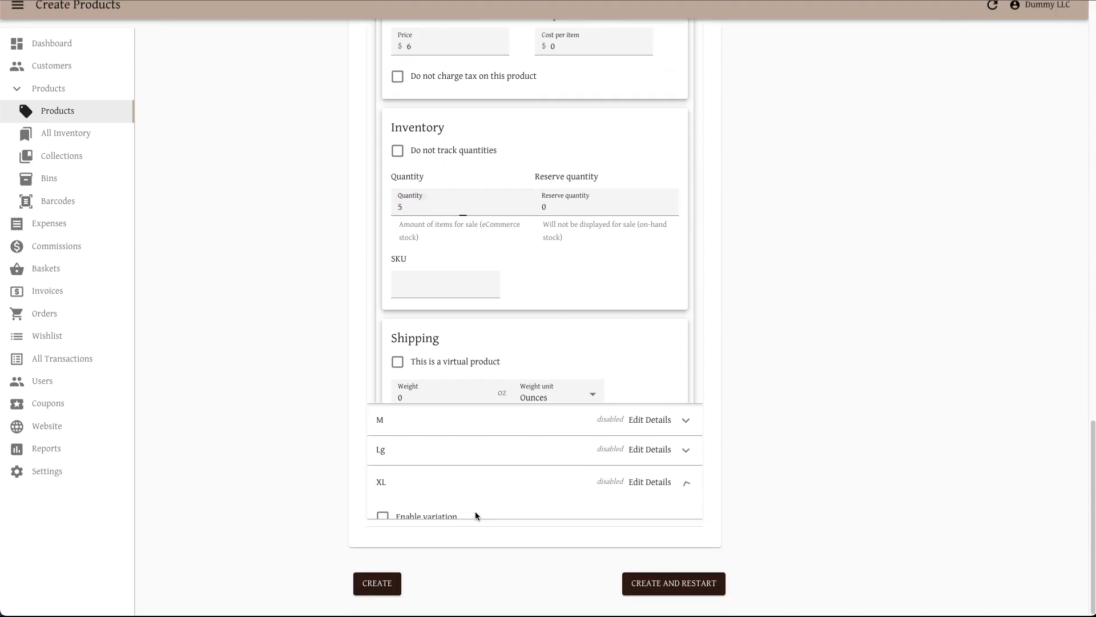
{"action": "left_click", "coordinate": [389, 495]}
{"action": "scroll", "coordinate": [451, 493], "scroll_direction": "down", "scroll_amount": 5}
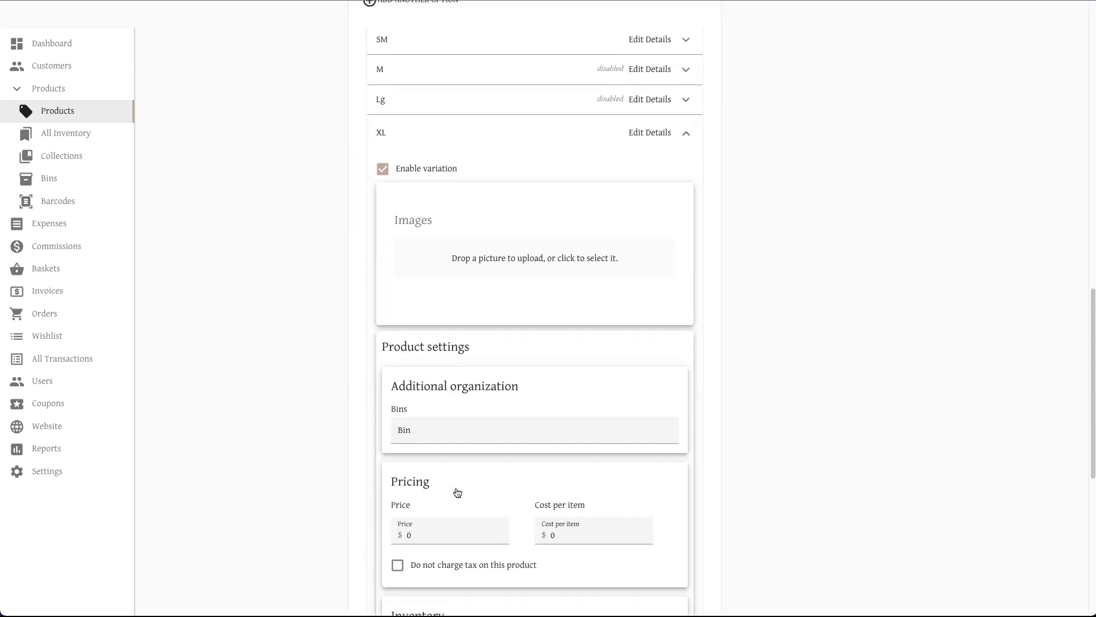
{"action": "scroll", "coordinate": [457, 492], "scroll_direction": "down", "scroll_amount": 3}
{"action": "left_click", "coordinate": [421, 400]}
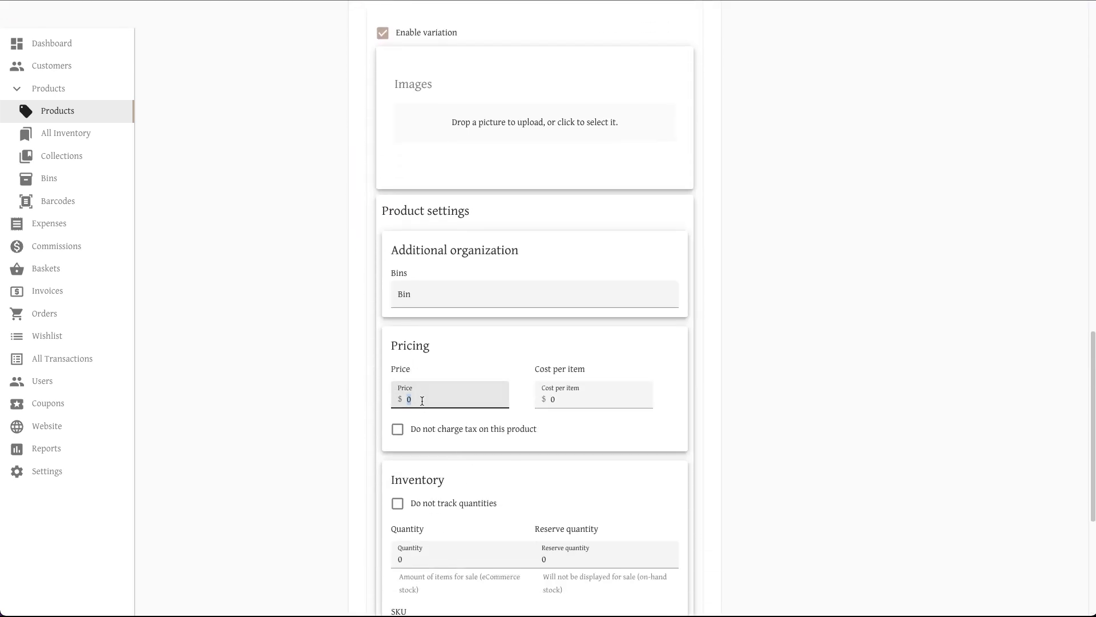
{"action": "type", "text": "10"}
{"action": "left_click", "coordinate": [428, 557]}
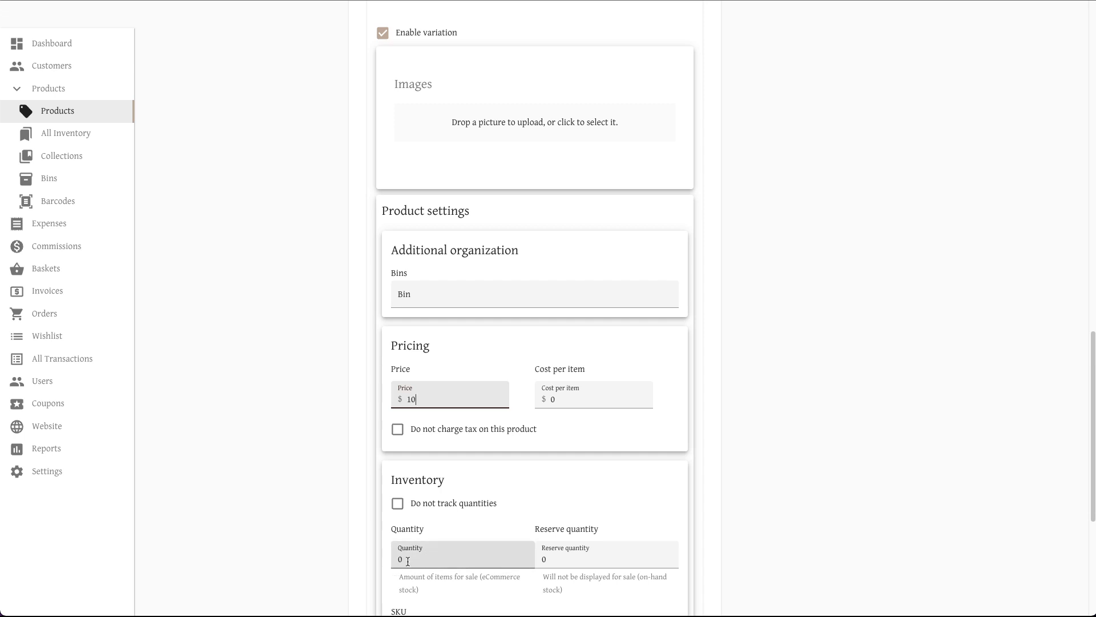
{"action": "type", "text": "20"}
{"action": "scroll", "coordinate": [413, 559], "scroll_direction": "down", "scroll_amount": 6}
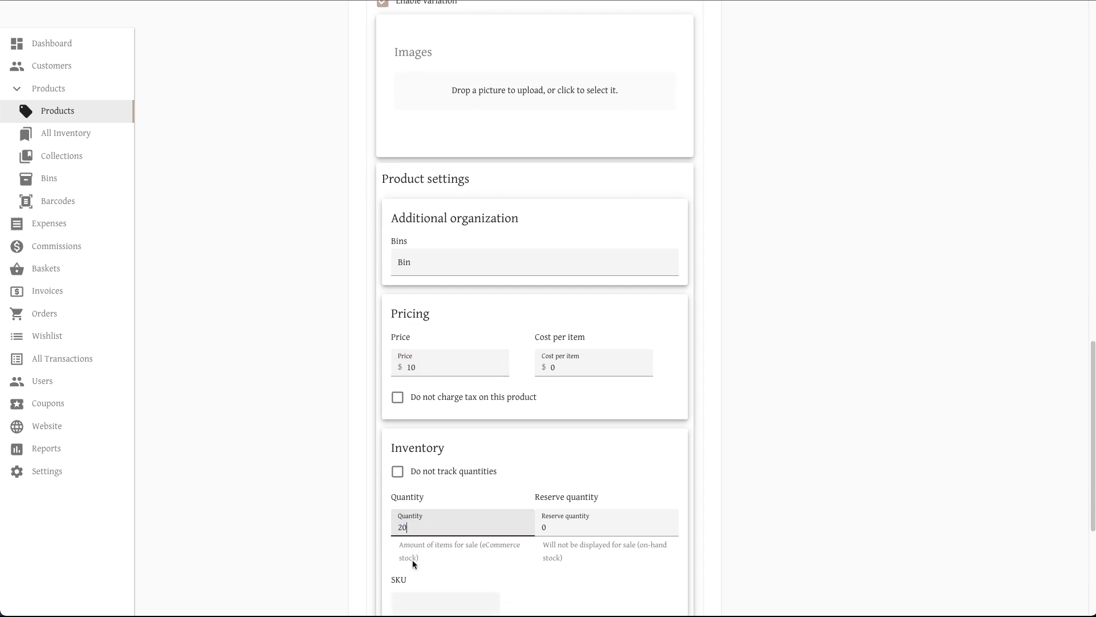
{"action": "left_click", "coordinate": [379, 582]}
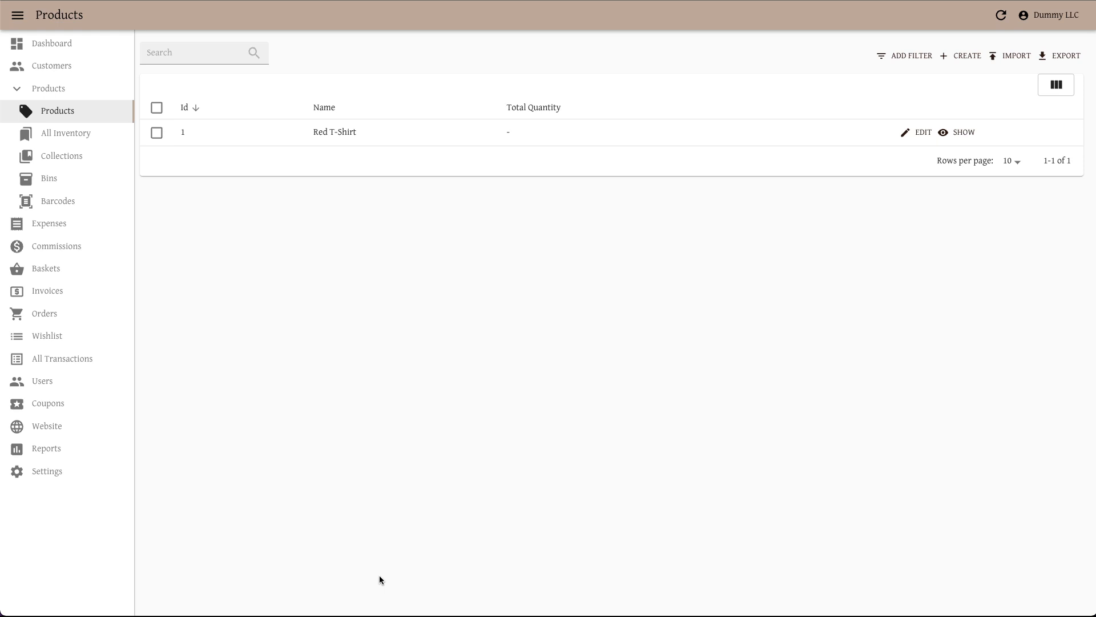
Open the full inventory list and select the Red T-Shirt's SM and XL variations to view the available bulk actions.
{"action": "left_click", "coordinate": [58, 143]}
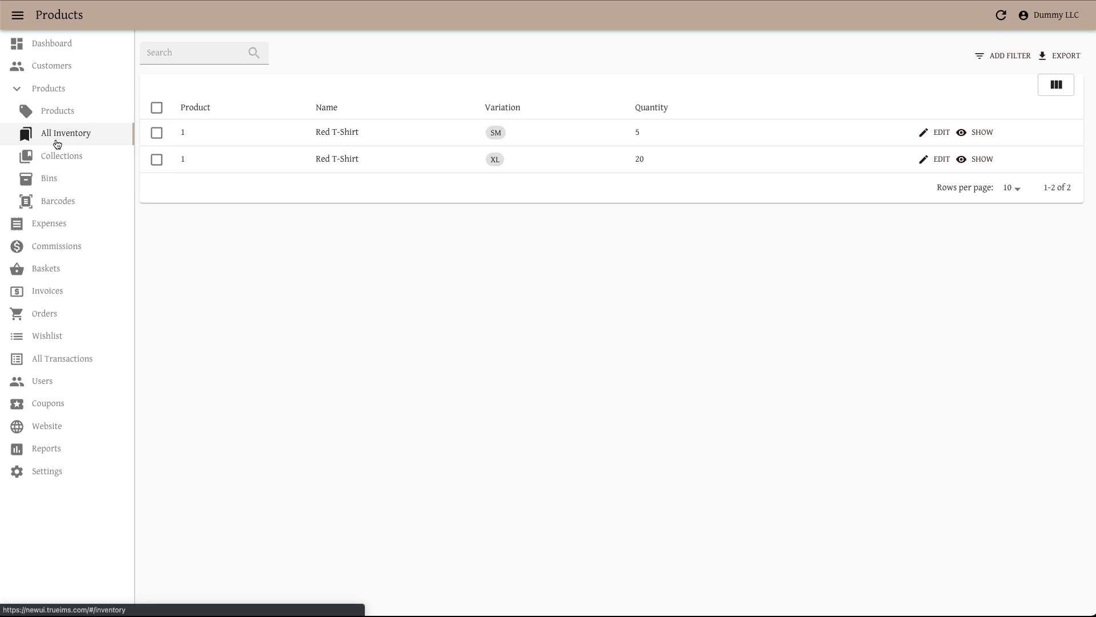
{"action": "left_click", "coordinate": [156, 133]}
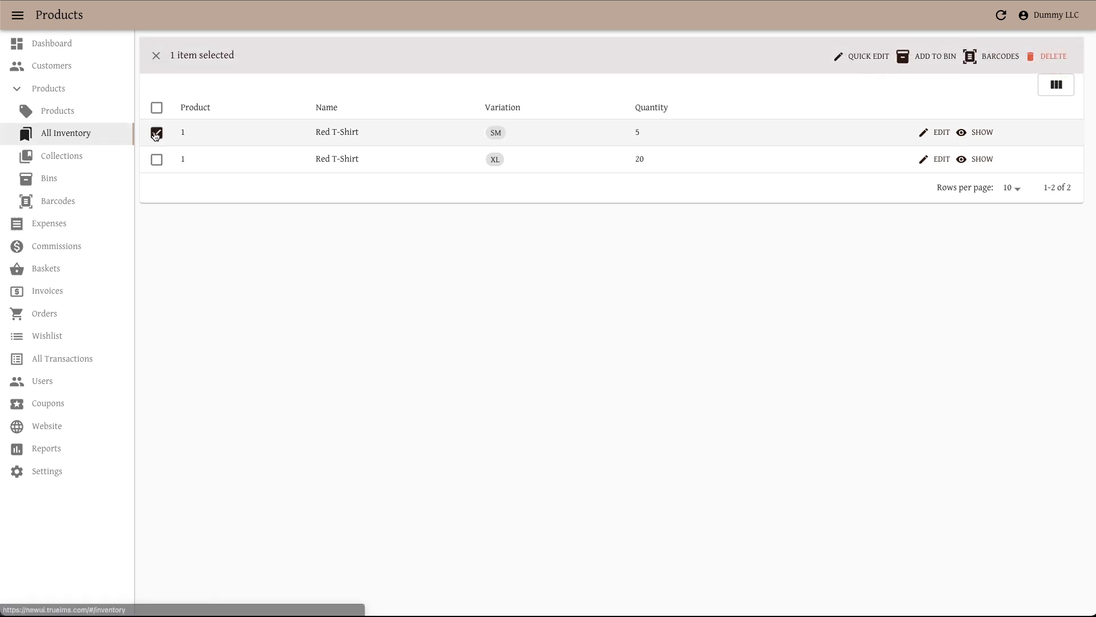
{"action": "left_click", "coordinate": [155, 160]}
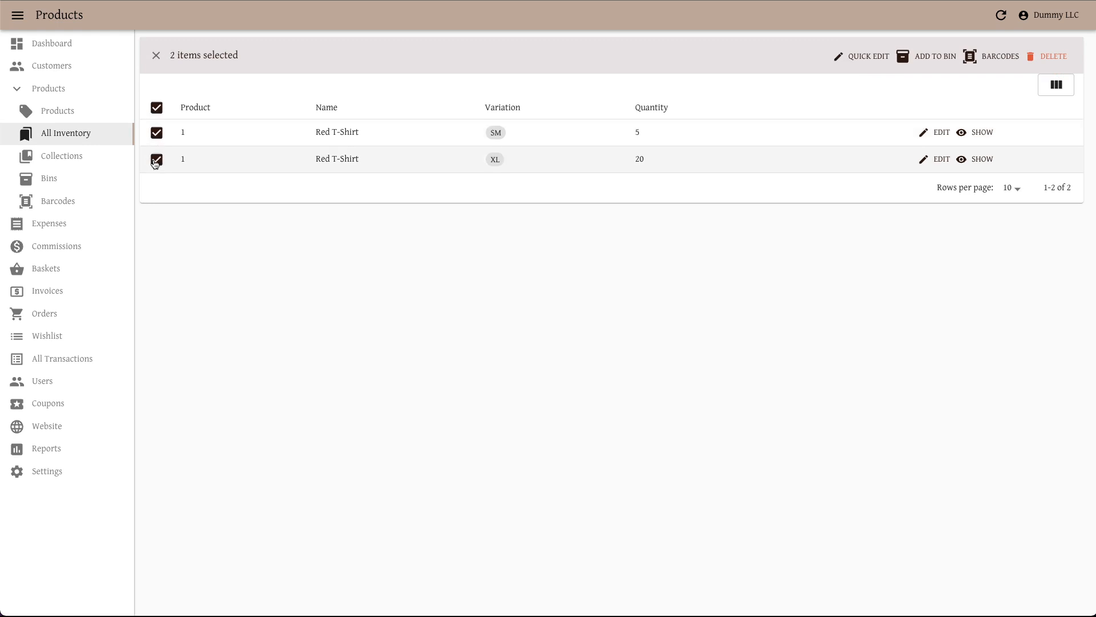
{"action": "left_click", "coordinate": [156, 160]}
Return to the product list and briefly select Red T-Shirt to view its bulk actions, clearing the selection again.
{"action": "left_click", "coordinate": [76, 110]}
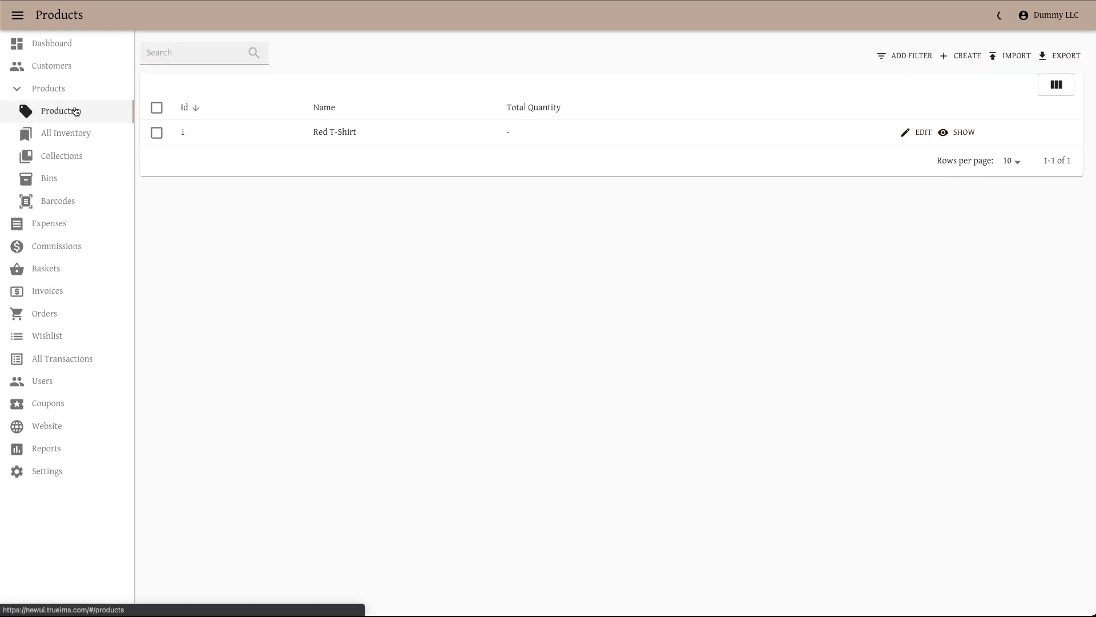
{"action": "left_click", "coordinate": [156, 133]}
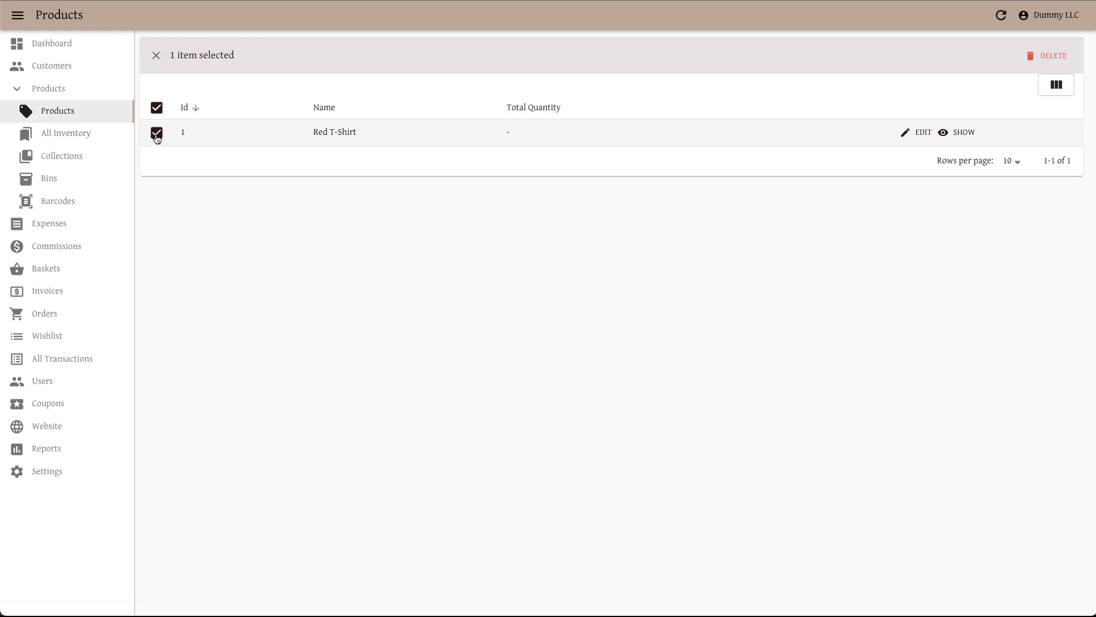
{"action": "left_click", "coordinate": [156, 133]}
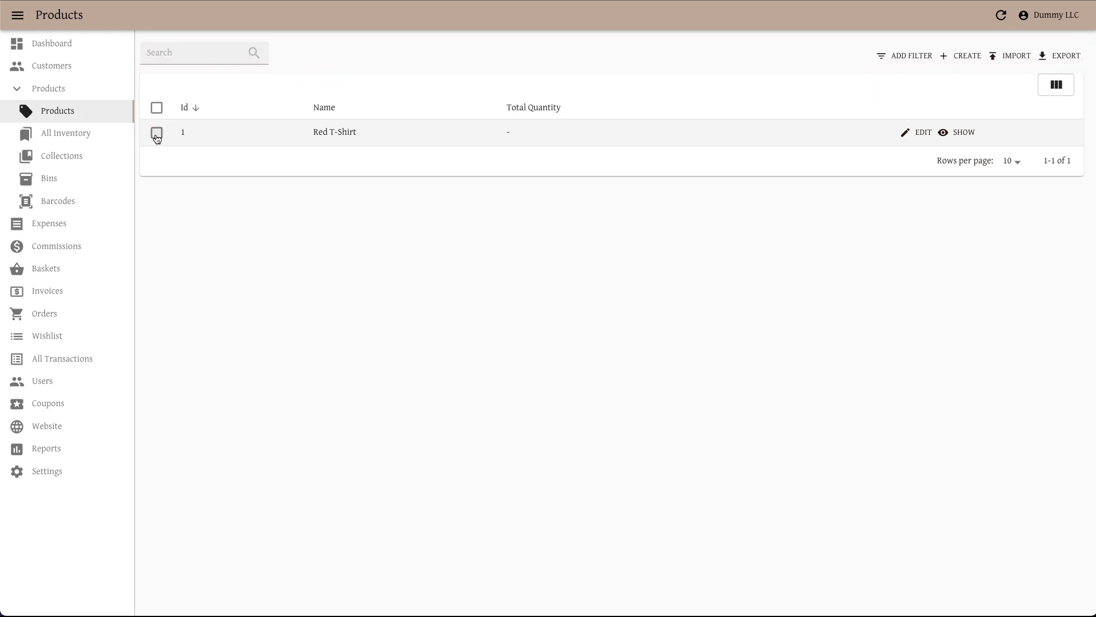
Load item.csv into the product importer.
{"action": "left_click", "coordinate": [1008, 60]}
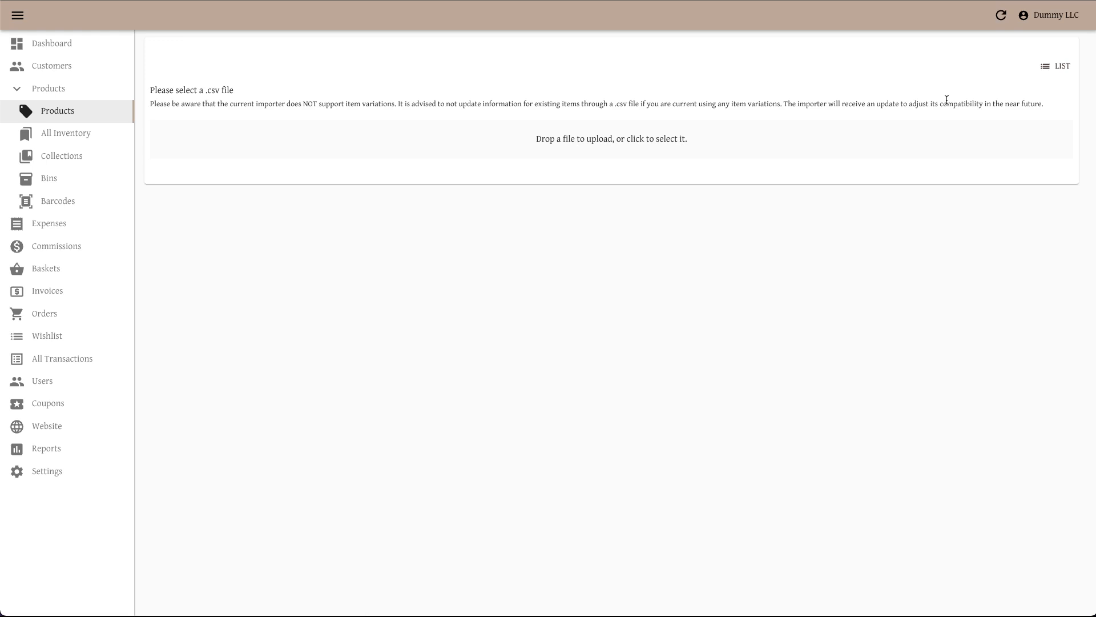
{"action": "left_click", "coordinate": [557, 134]}
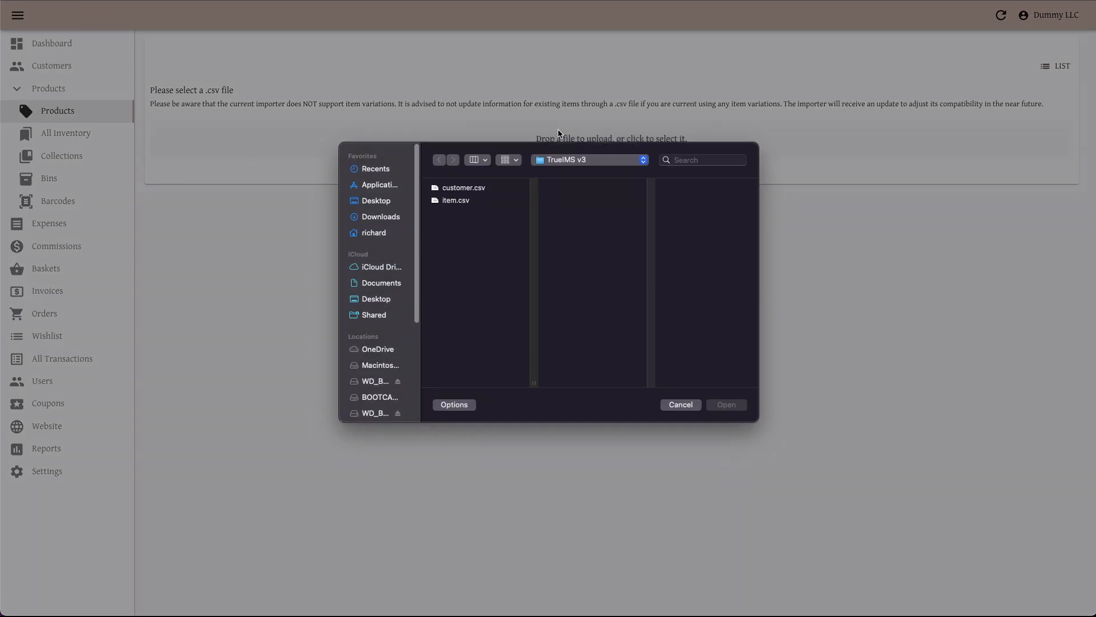
{"action": "left_click", "coordinate": [457, 203]}
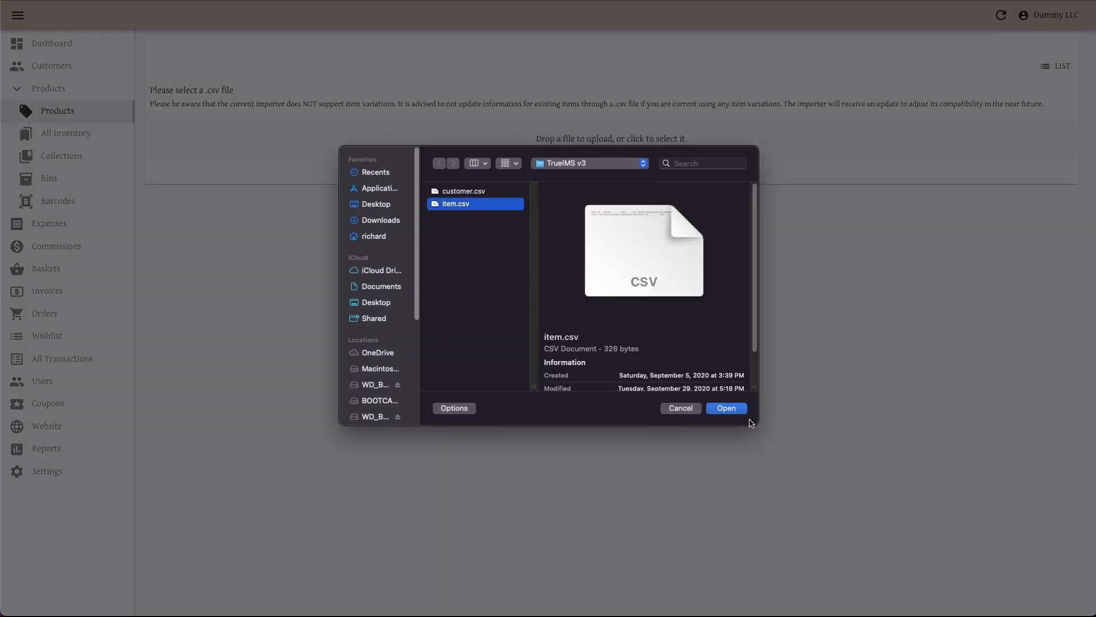
{"action": "left_click", "coordinate": [731, 410]}
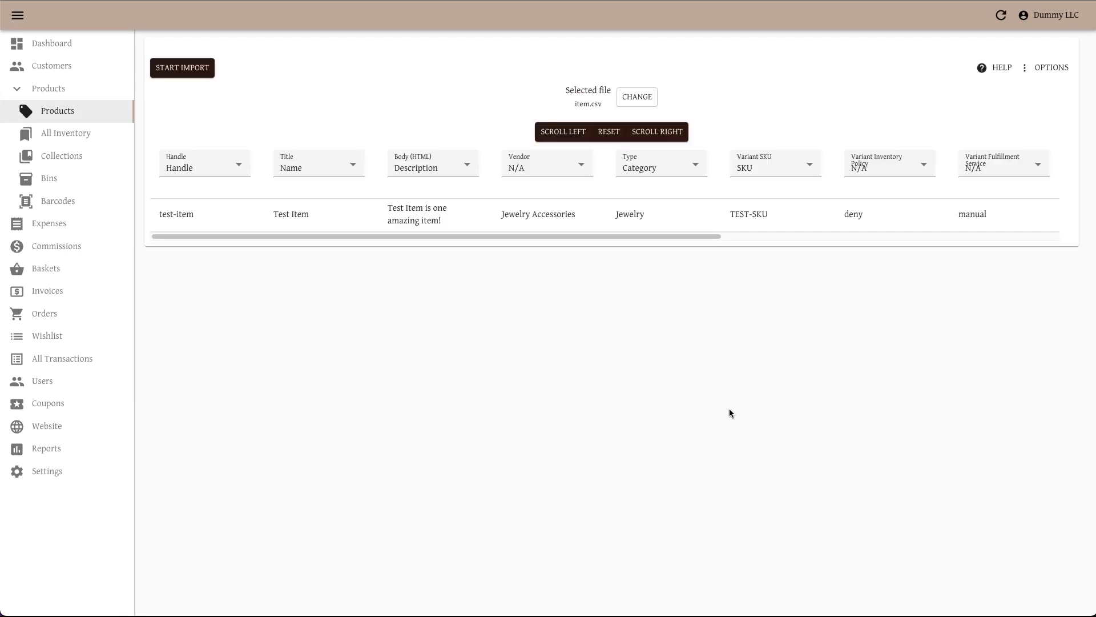
Review the import options, including the delimiter choices and the help for Specify image download domain, and close them.
{"action": "left_click", "coordinate": [1042, 72]}
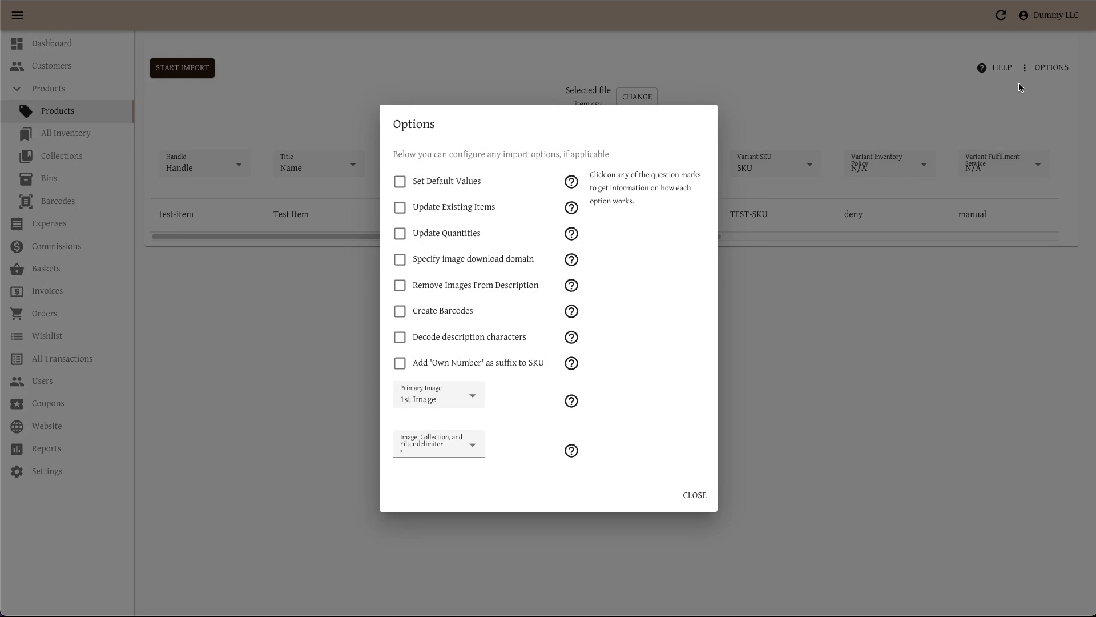
{"action": "left_click", "coordinate": [464, 451]}
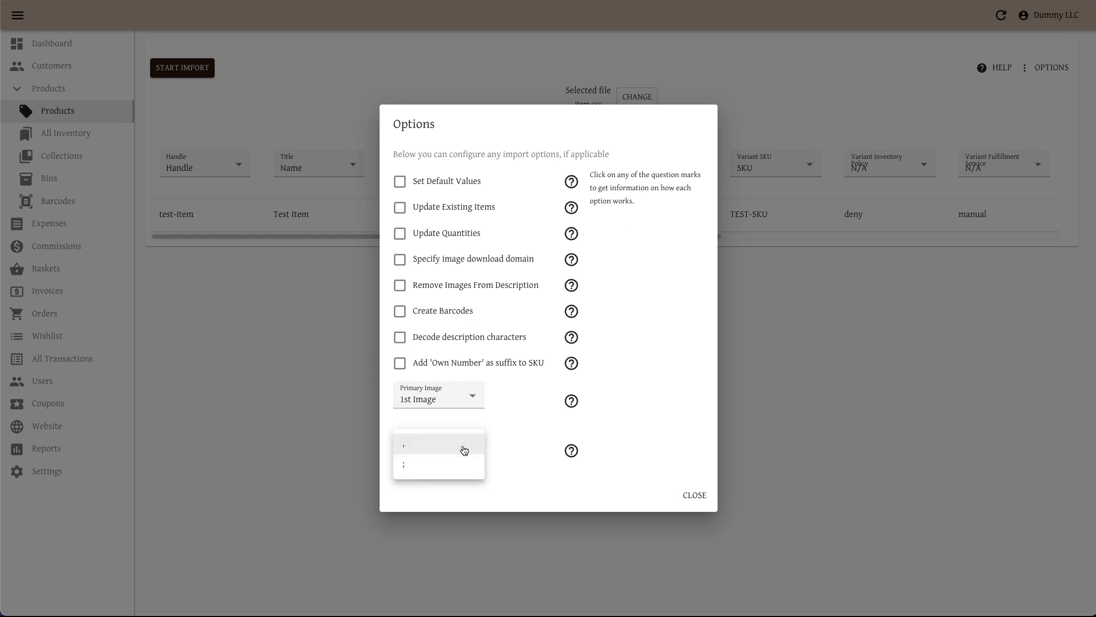
{"action": "left_click", "coordinate": [565, 262]}
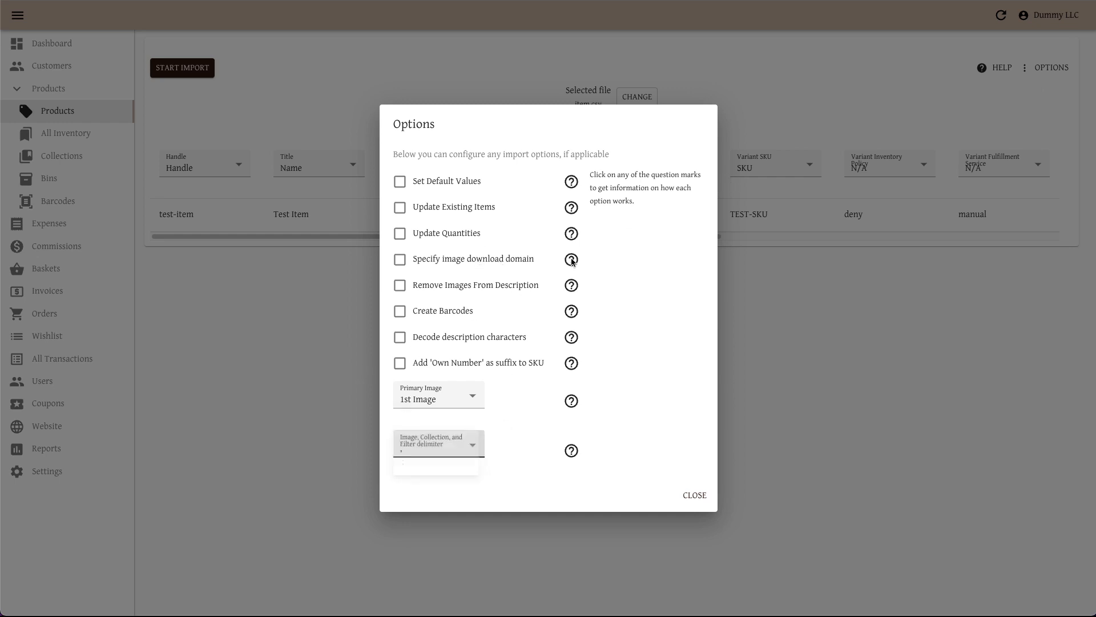
{"action": "left_click", "coordinate": [571, 261]}
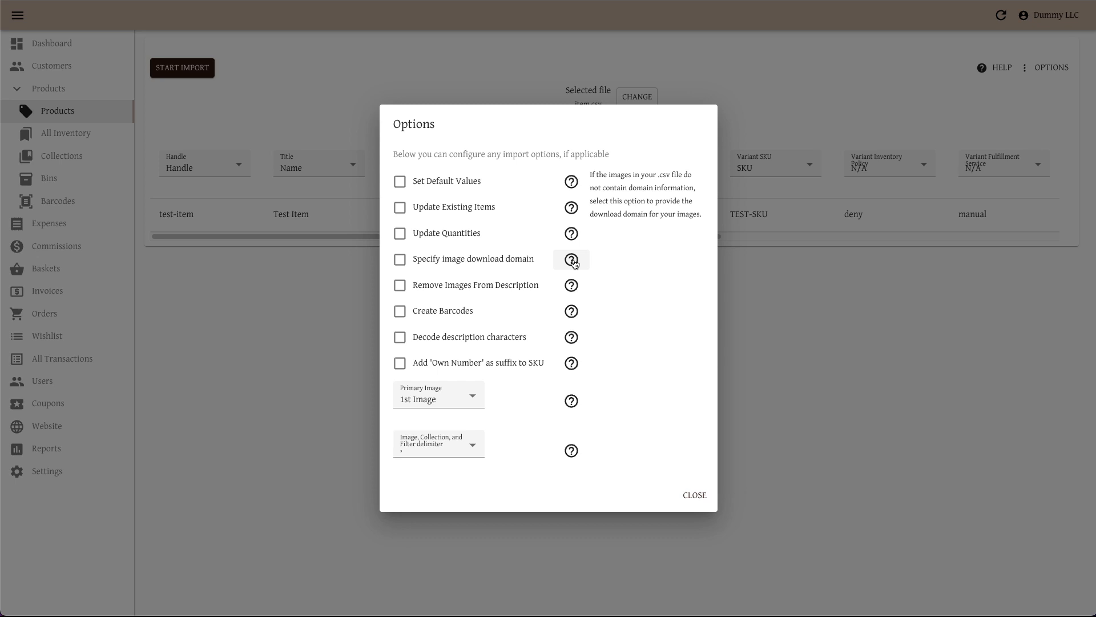
{"action": "left_click", "coordinate": [697, 498]}
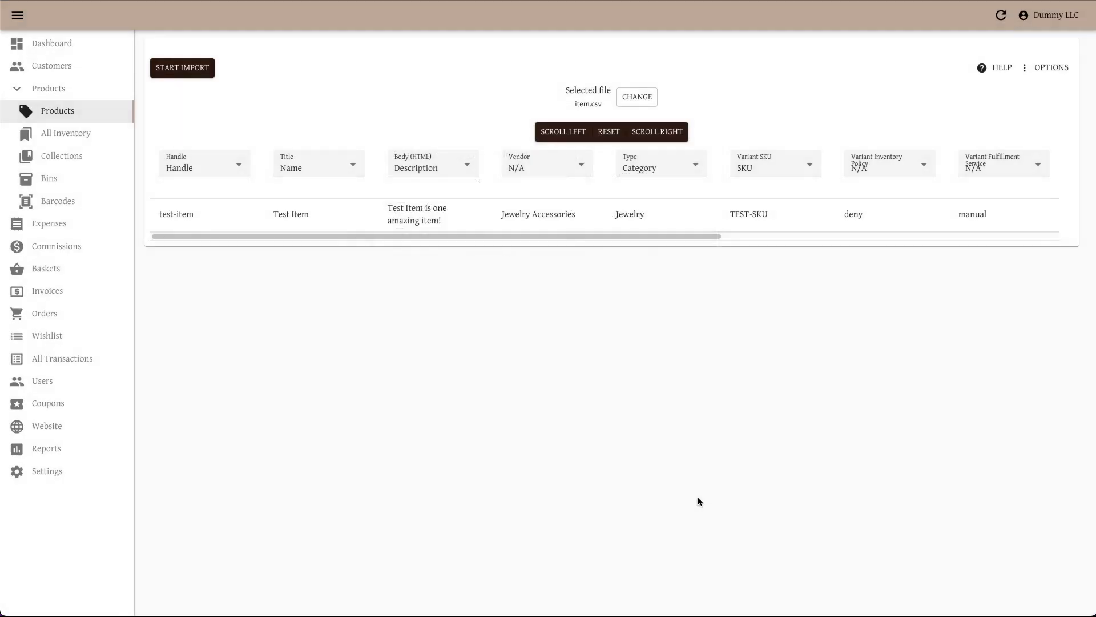
Return to the product list and add a Category filter to it.
{"action": "left_click", "coordinate": [73, 117]}
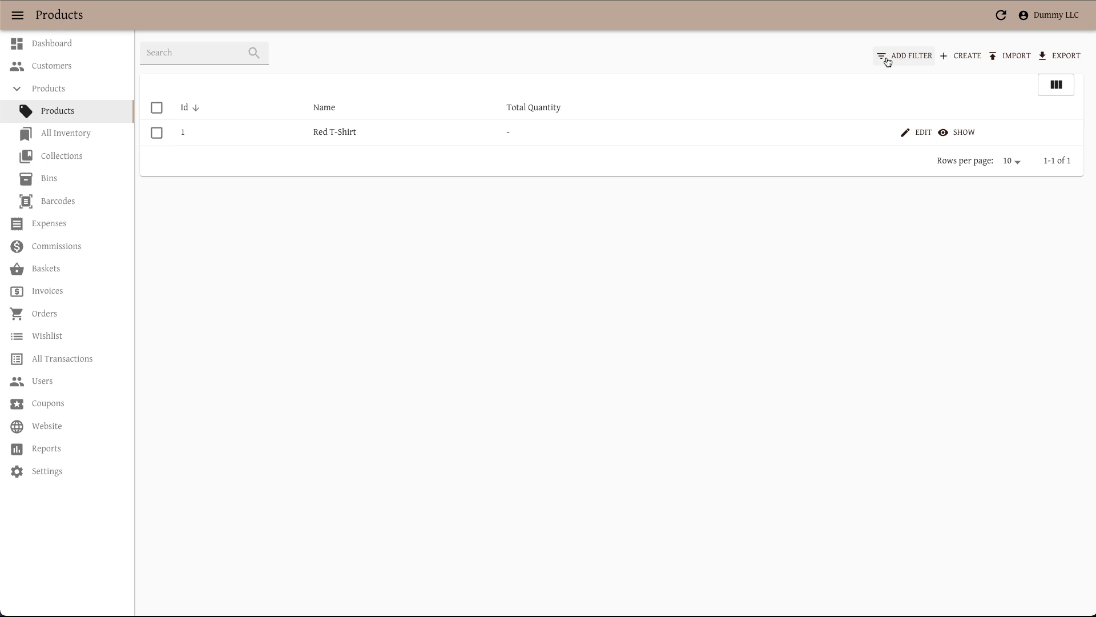
{"action": "left_click", "coordinate": [888, 62]}
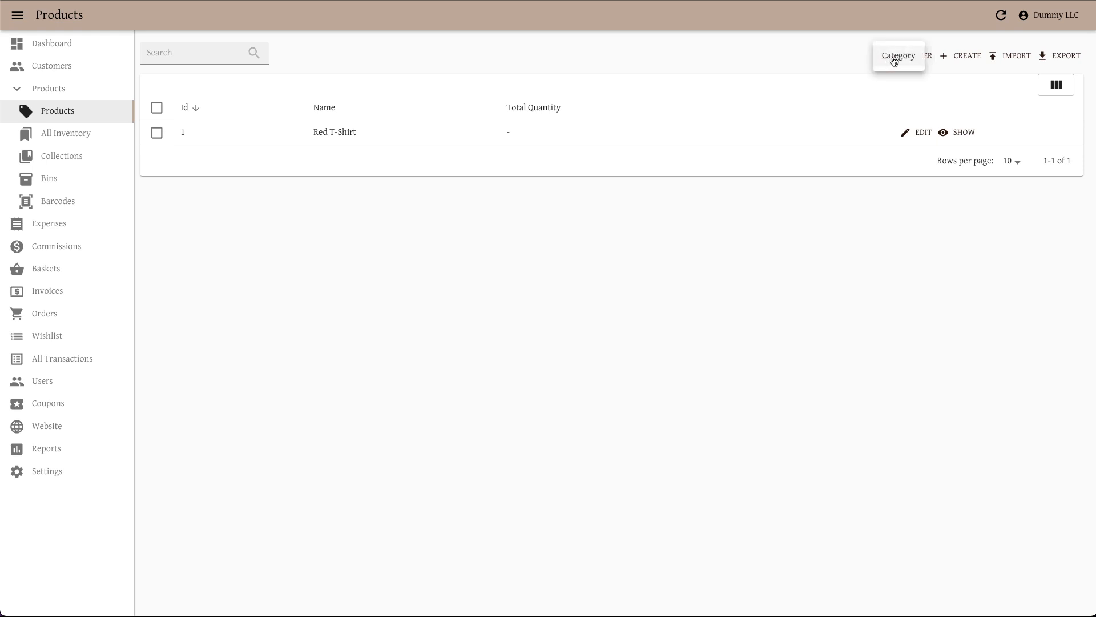
{"action": "left_click", "coordinate": [895, 61]}
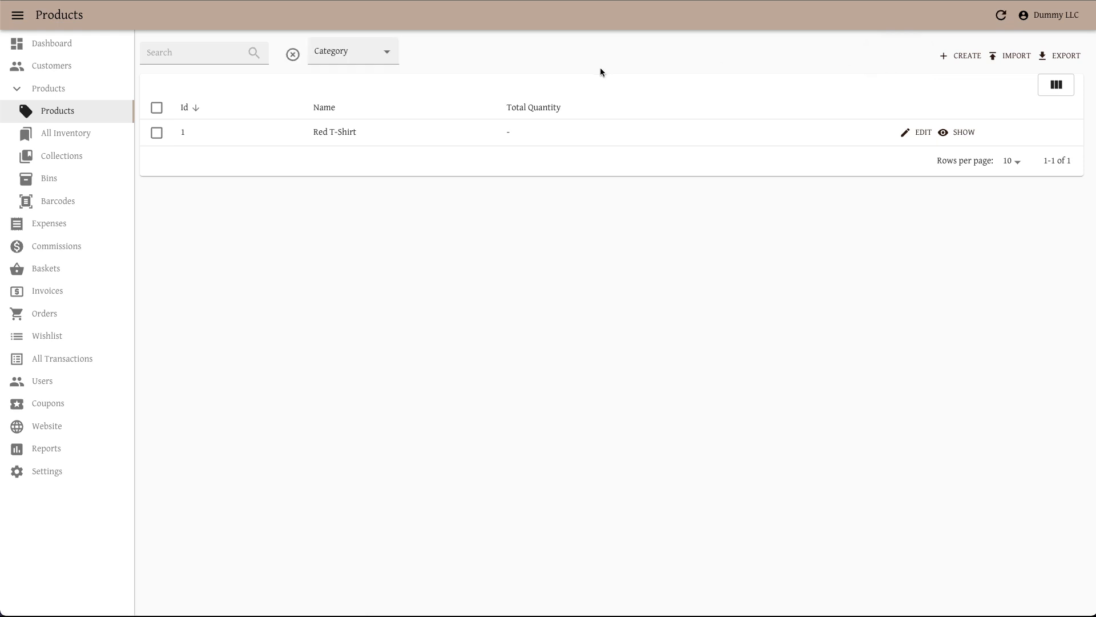